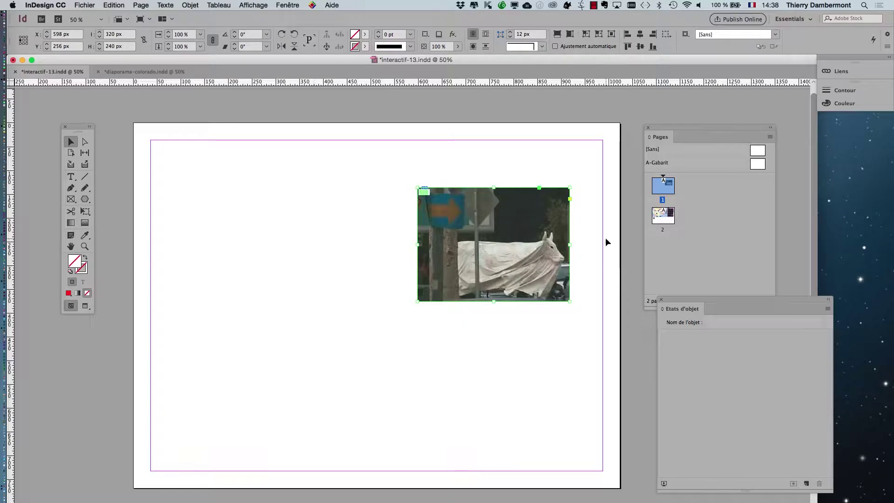
- Check the contents of the A-Gabarit master page and return to page 1
{"action": "left_click_drag", "start_coordinate": [457, 166], "coordinate": [434, 146]}
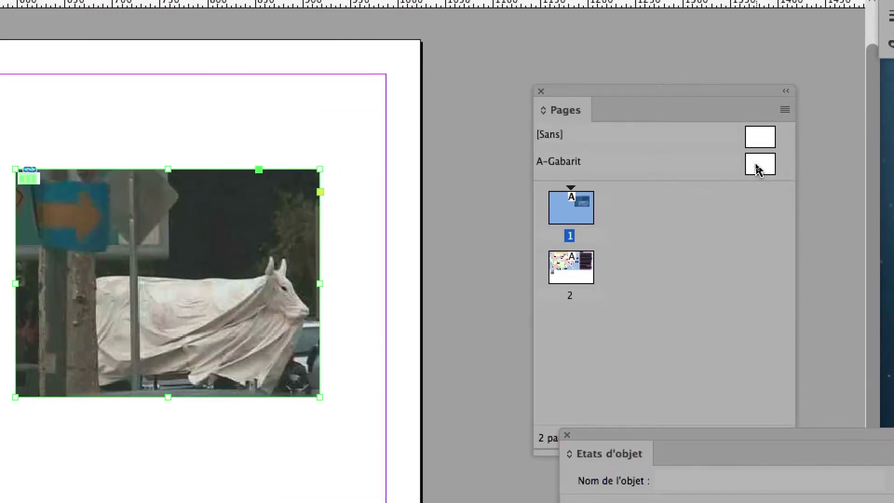
{"action": "double_click", "coordinate": [760, 164]}
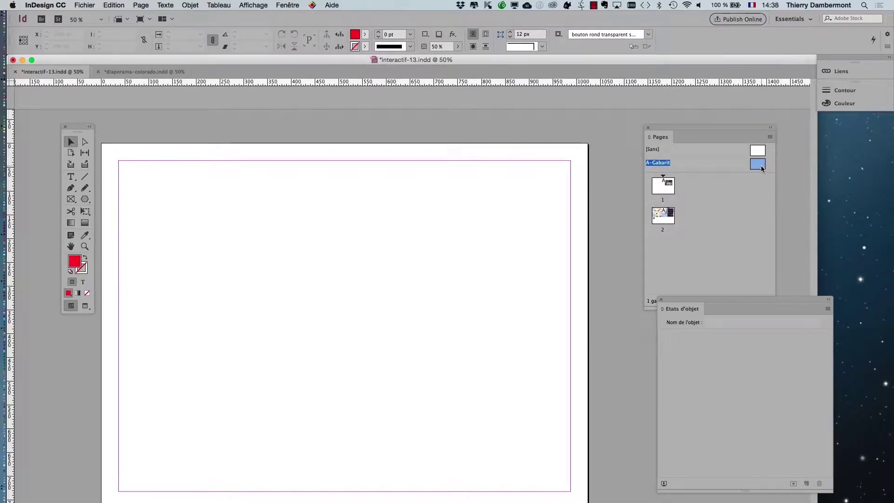
{"action": "left_click_drag", "start_coordinate": [749, 173], "coordinate": [749, 191]}
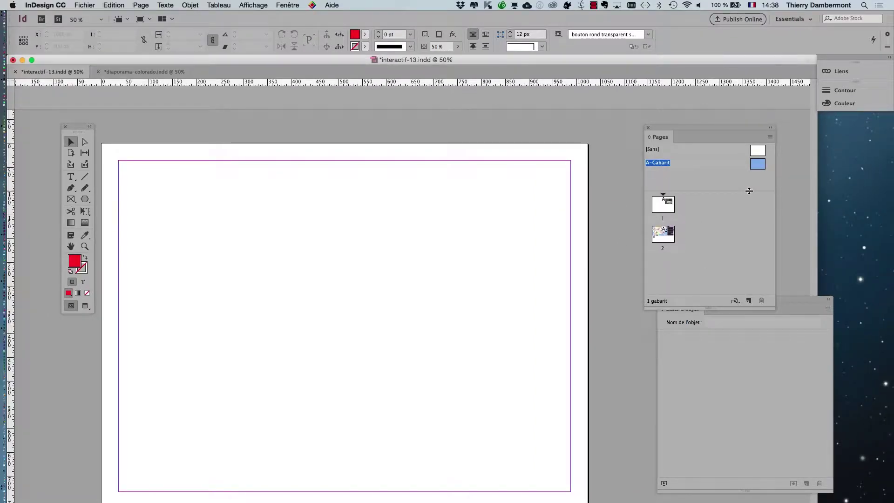
{"action": "double_click", "coordinate": [666, 209]}
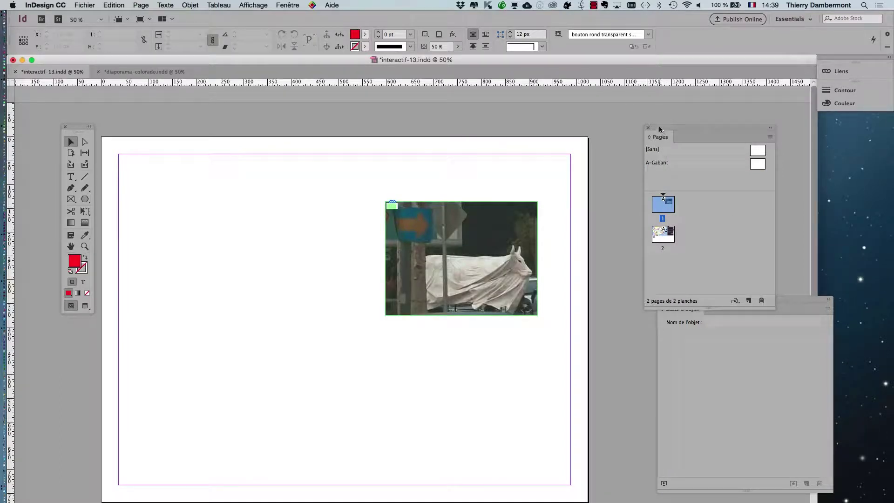
- Close the object states panel and display the layers list beside the page, clear of the artwork
{"action": "left_click_drag", "start_coordinate": [659, 129], "coordinate": [811, 130]}
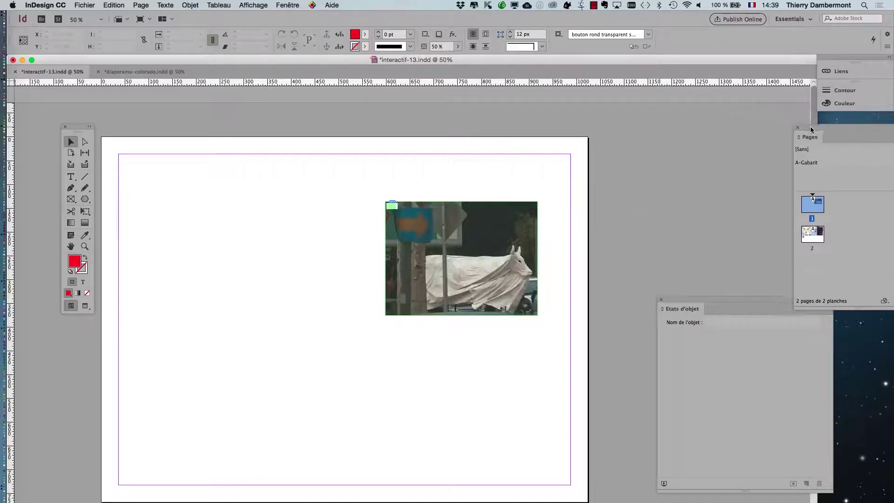
{"action": "left_click", "coordinate": [661, 300]}
{"action": "left_click", "coordinate": [289, 5]}
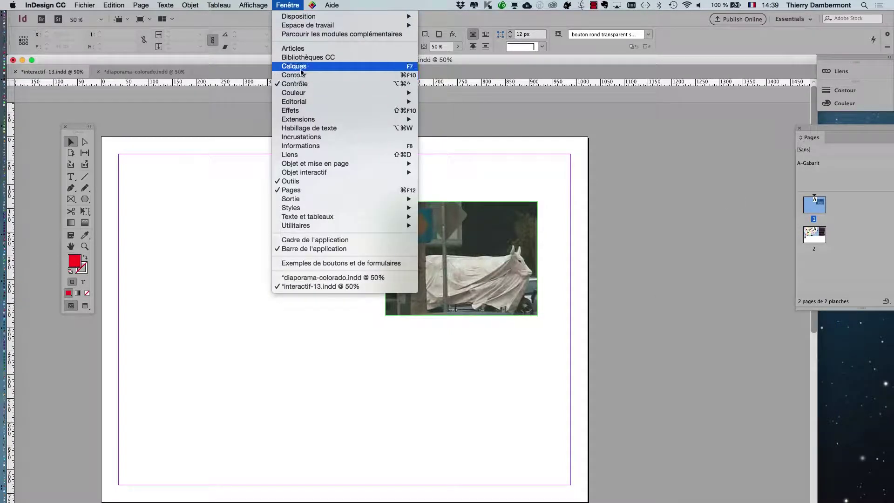
{"action": "left_click", "coordinate": [301, 70]}
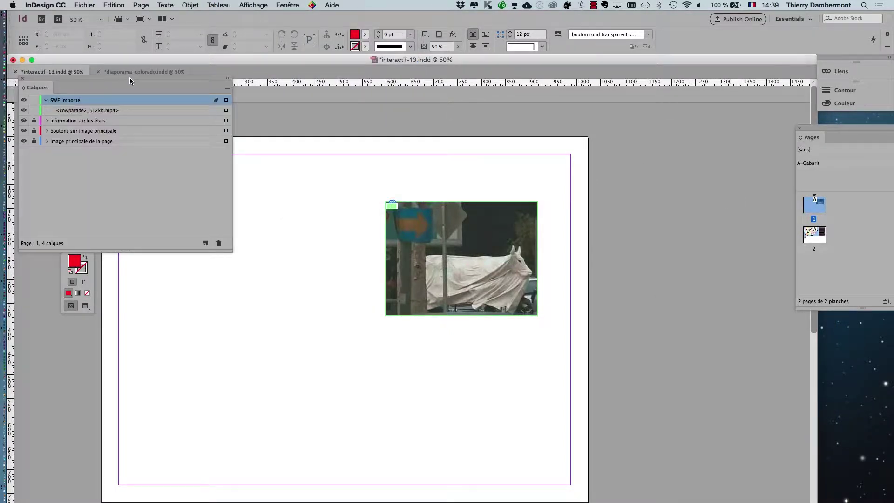
{"action": "left_click_drag", "start_coordinate": [130, 78], "coordinate": [666, 120]}
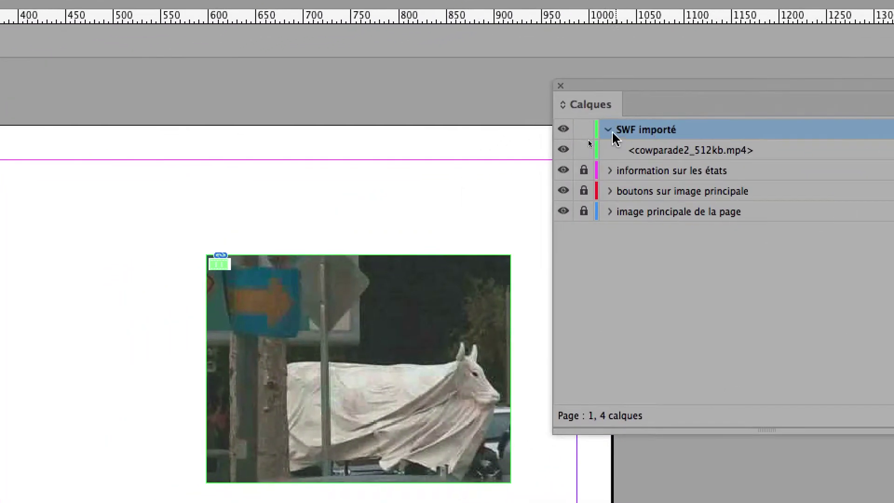
- Collapse the SWF importé layer, create a new layer and place it beneath all the others
{"action": "left_click", "coordinate": [587, 139]}
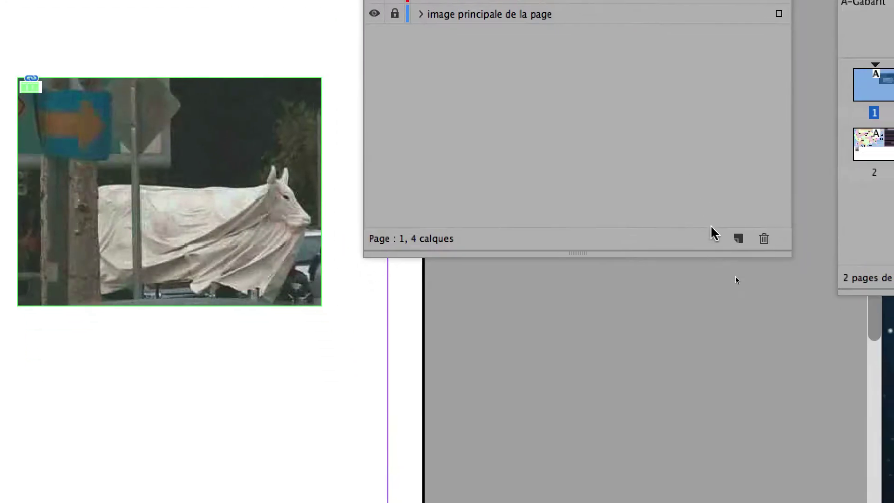
{"action": "left_click", "coordinate": [768, 317]}
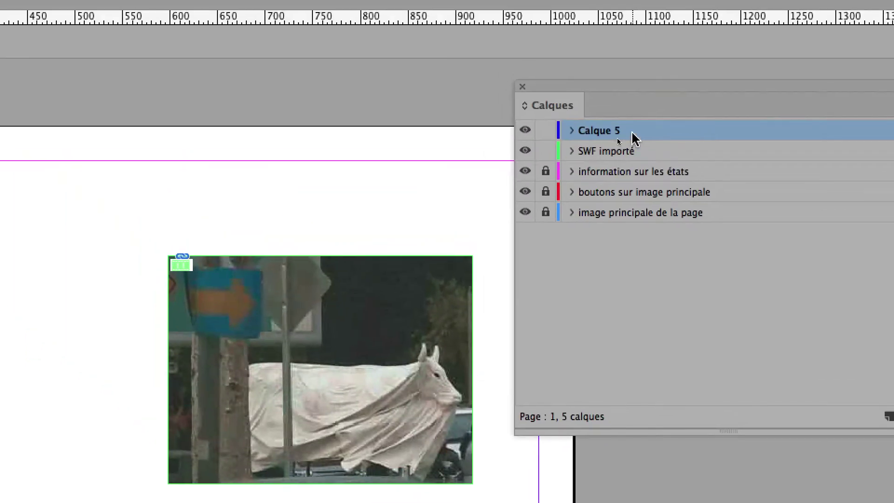
{"action": "left_click_drag", "start_coordinate": [592, 77], "coordinate": [635, 168]}
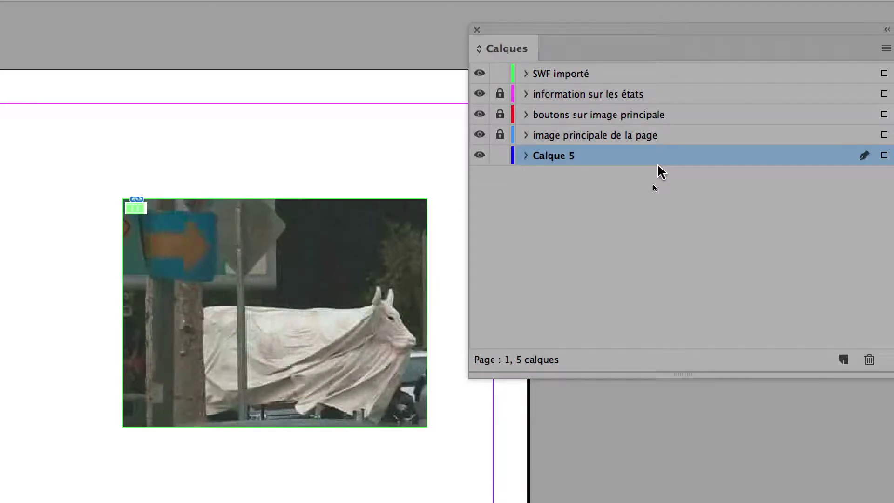
- Rename the new bottom layer "empecher passer page suivante" and lock the SWF importé layer
{"action": "double_click", "coordinate": [563, 162]}
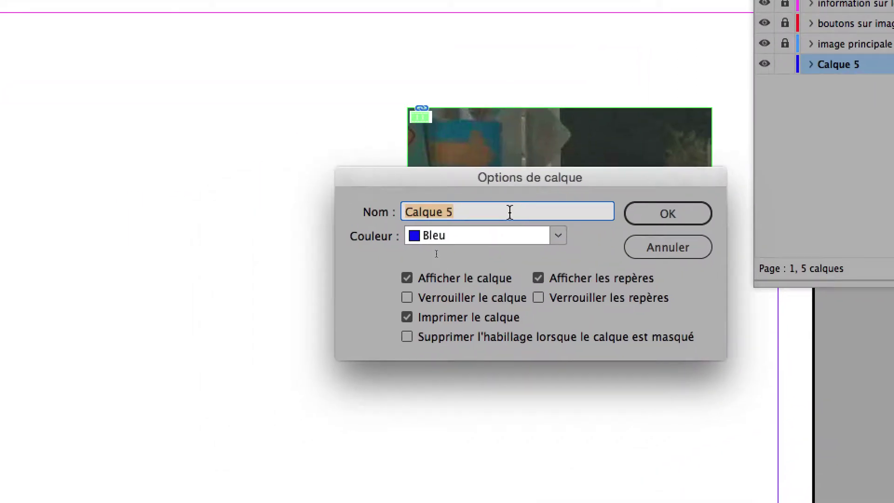
{"action": "type", "text": "el"}
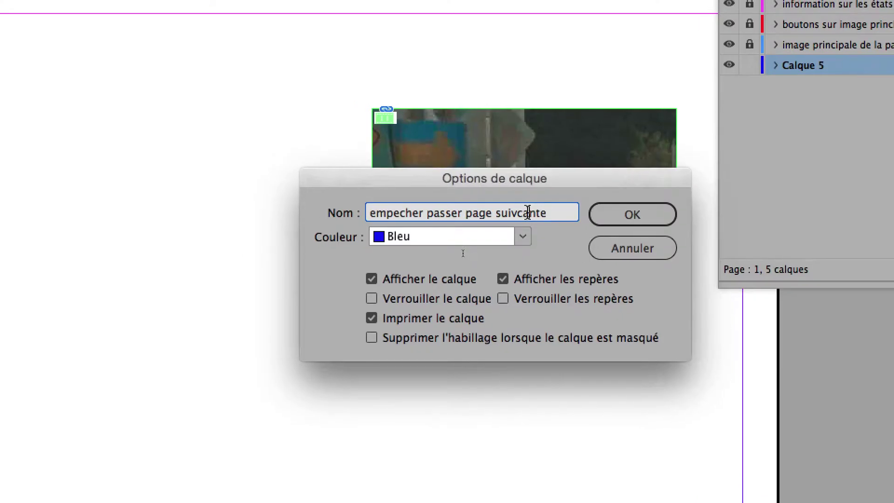
{"action": "left_click", "coordinate": [529, 213]}
{"action": "key", "text": "BackSpace"}
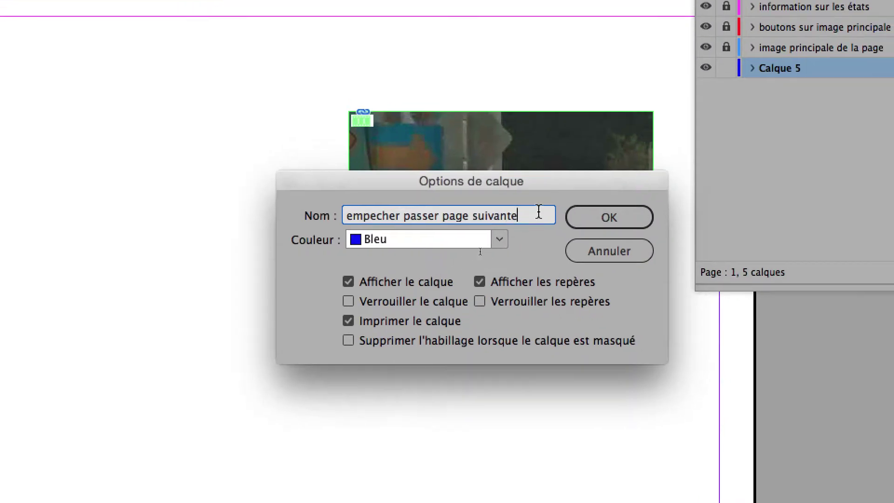
{"action": "triple_click", "coordinate": [539, 212]}
{"action": "left_click", "coordinate": [609, 217]}
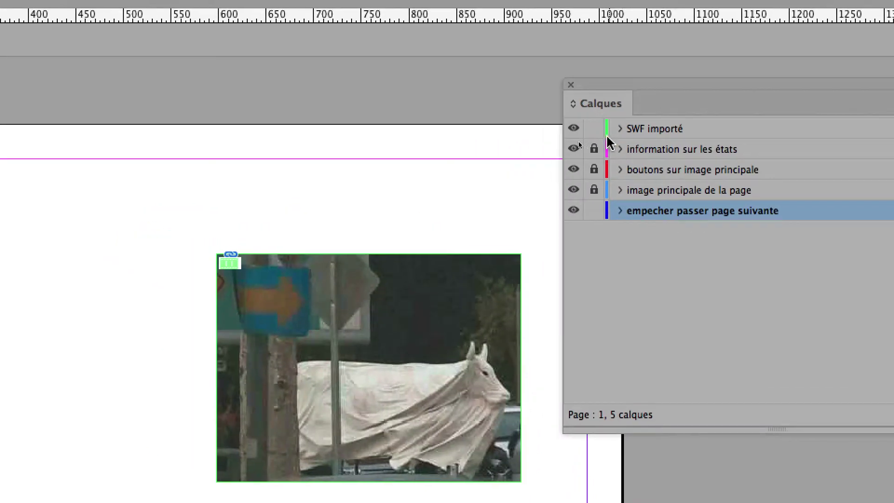
{"action": "left_click", "coordinate": [488, 75]}
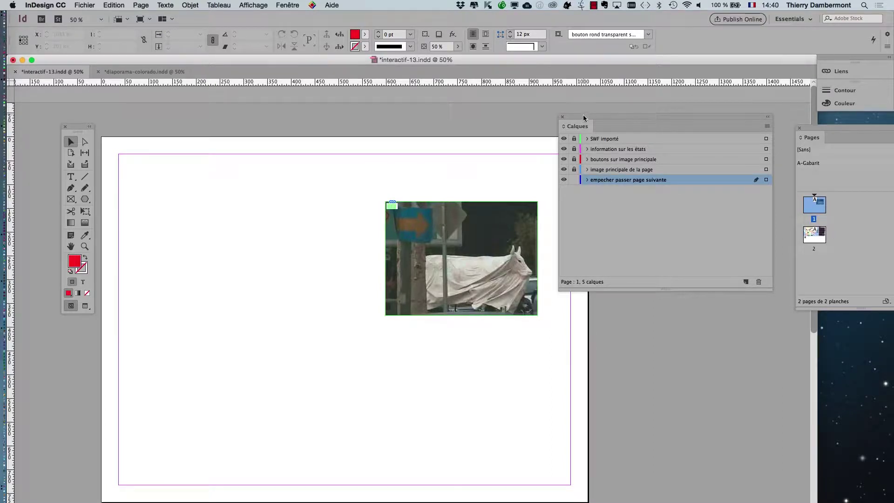
- Draw a 1024 × 768 px rectangle covering the whole page on the "empecher passer page suivante" layer
{"action": "left_click_drag", "start_coordinate": [584, 118], "coordinate": [661, 117]}
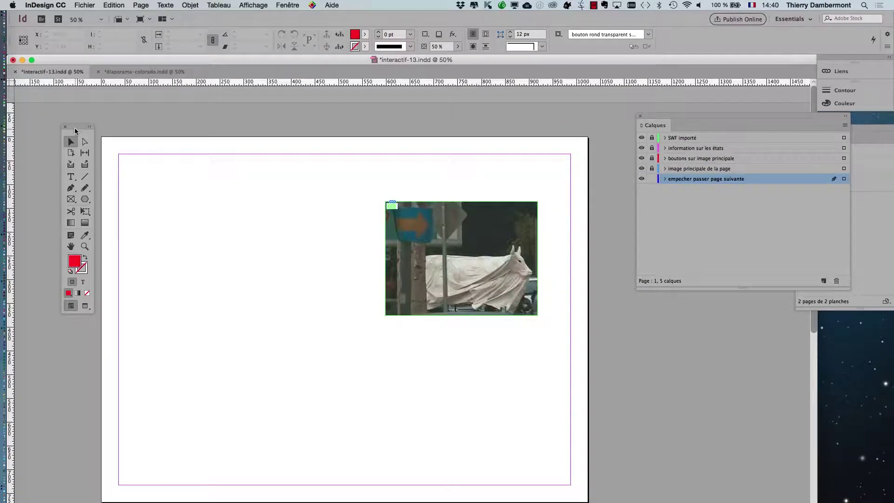
{"action": "left_click_drag", "start_coordinate": [74, 129], "coordinate": [55, 119]}
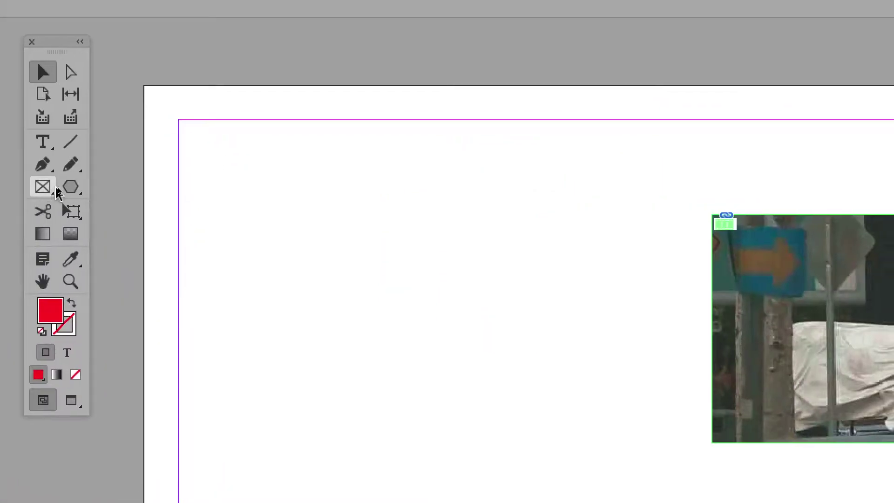
{"action": "left_click", "coordinate": [79, 186]}
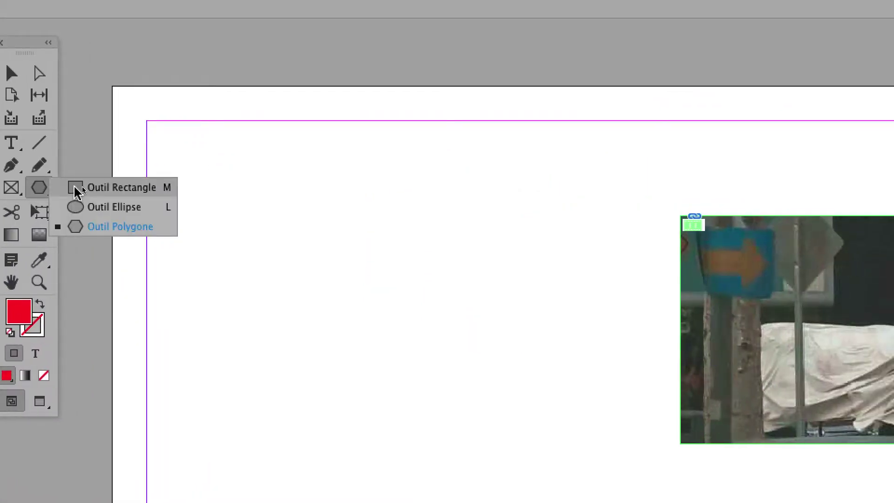
{"action": "left_click", "coordinate": [76, 188]}
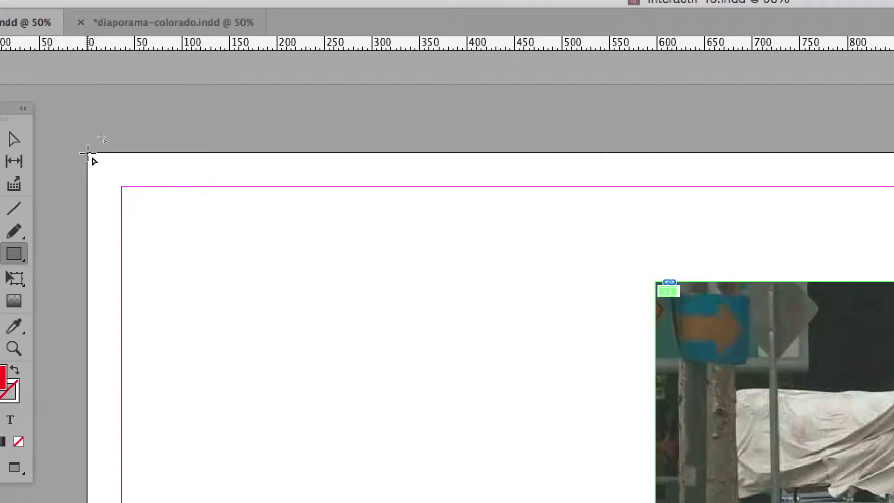
{"action": "left_click_drag", "start_coordinate": [88, 152], "coordinate": [893, 502]}
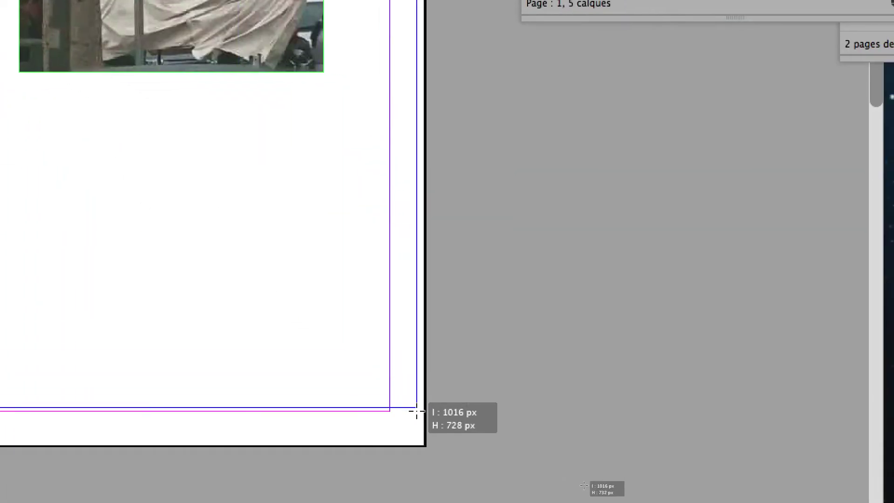
{"action": "left_click_drag", "start_coordinate": [416, 412], "coordinate": [420, 445]}
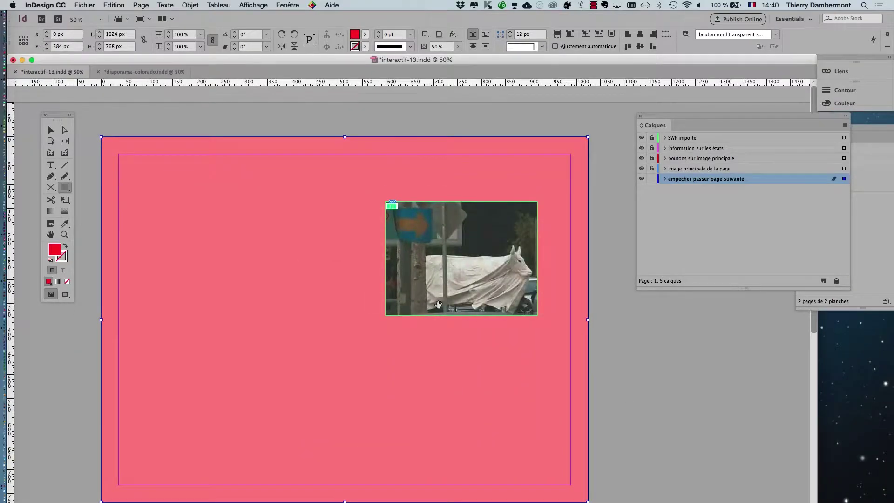
{"action": "left_click_drag", "start_coordinate": [438, 305], "coordinate": [423, 294]}
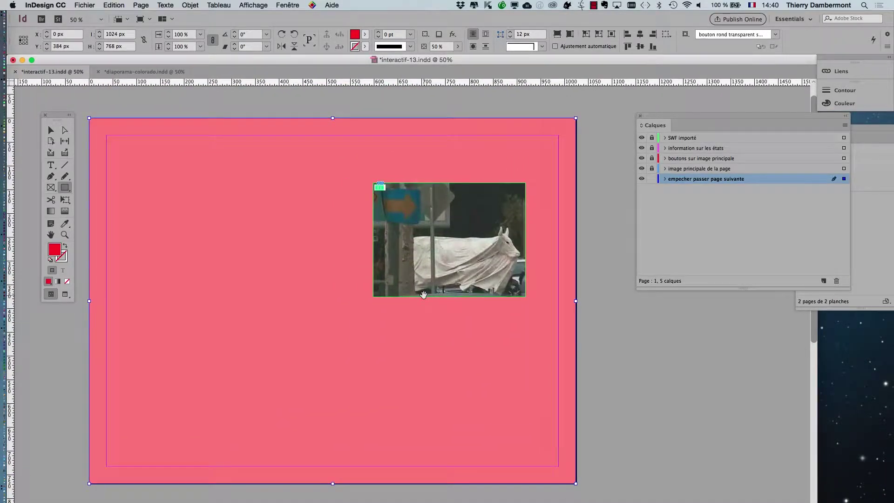
- Apply the [Sans] object style to the full-page rectangle and move the object styles list off the page
{"action": "left_click", "coordinate": [280, 5]}
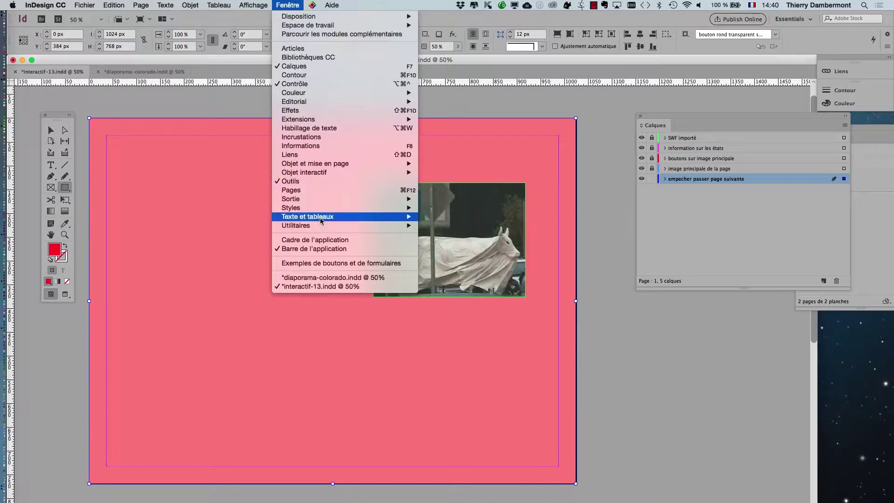
{"action": "mouse_move", "coordinate": [321, 210]}
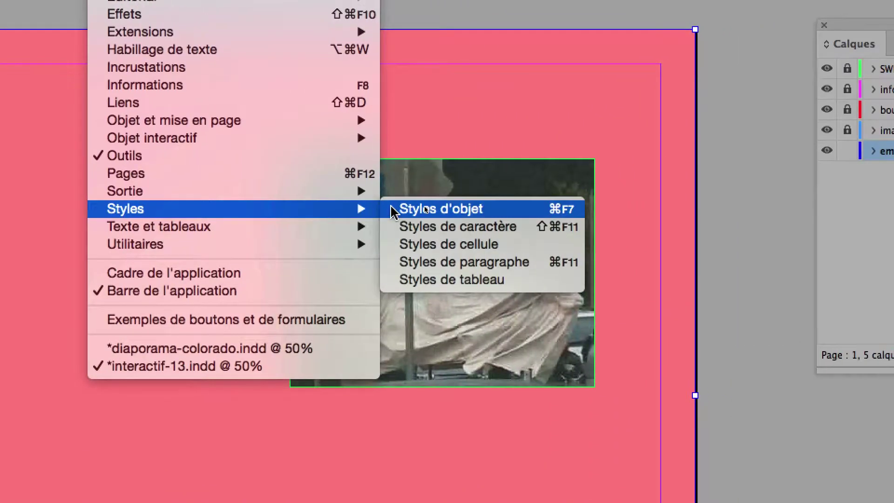
{"action": "left_click", "coordinate": [429, 210]}
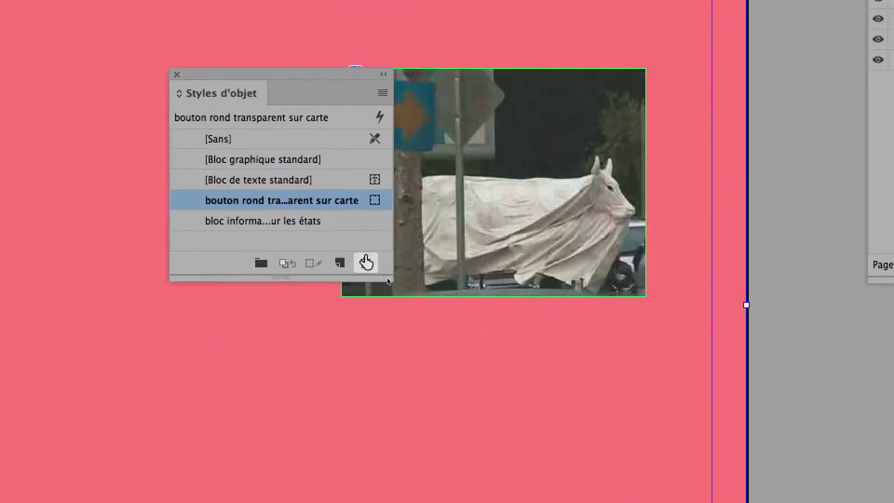
{"action": "left_click_drag", "start_coordinate": [373, 262], "coordinate": [491, 349]}
{"action": "left_click", "coordinate": [366, 131]}
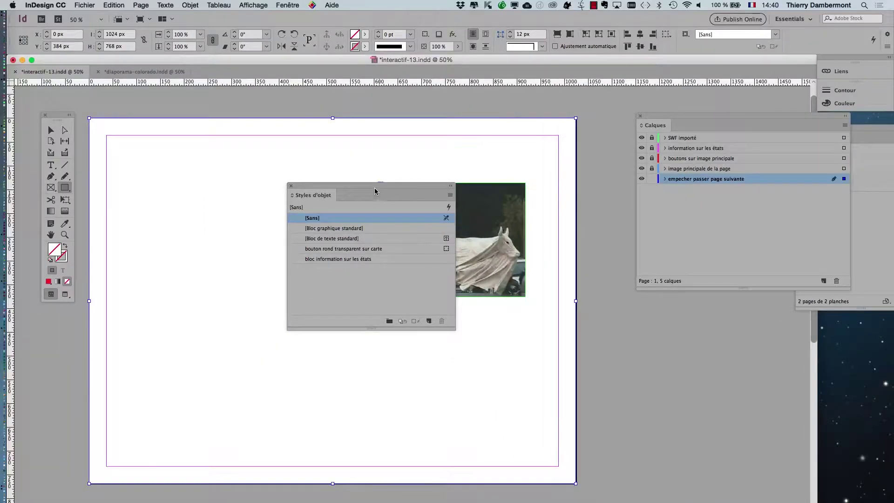
{"action": "left_click_drag", "start_coordinate": [374, 188], "coordinate": [605, 317]}
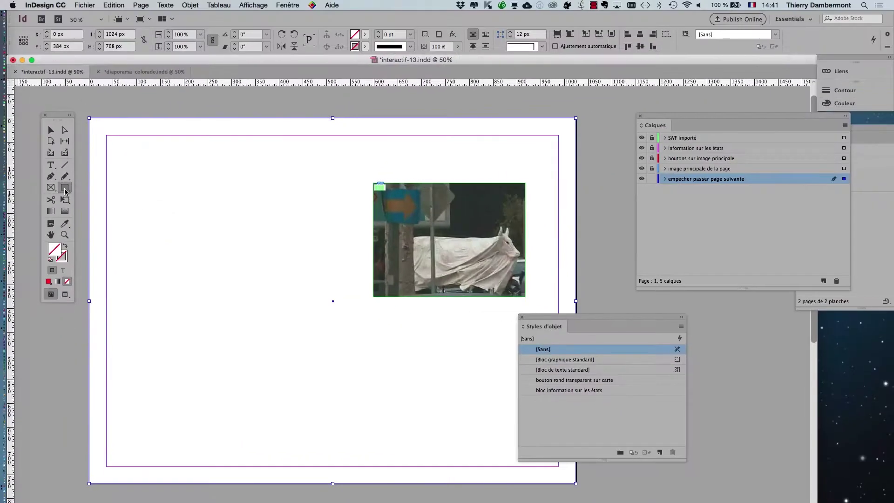
{"action": "left_click_drag", "start_coordinate": [543, 320], "coordinate": [654, 347]}
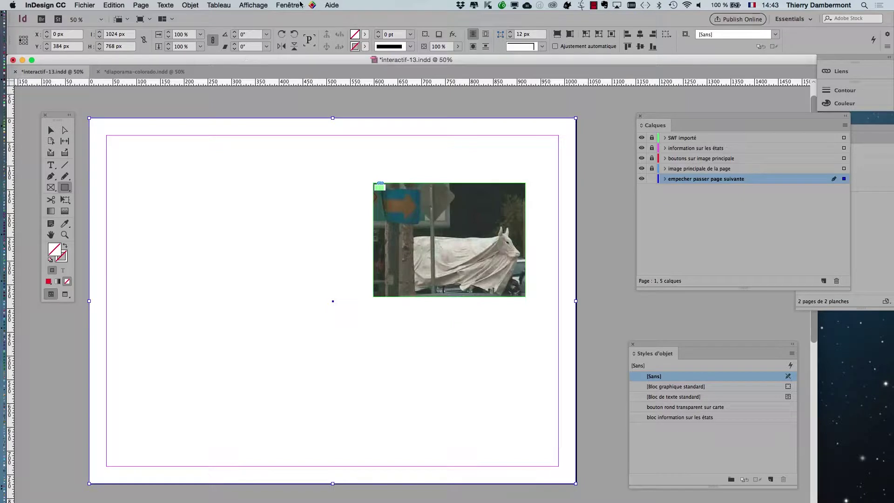
- Show the button and form settings and convert the full-page rectangle into a button (Bouton)
{"action": "left_click", "coordinate": [286, 4]}
{"action": "mouse_move", "coordinate": [356, 172]}
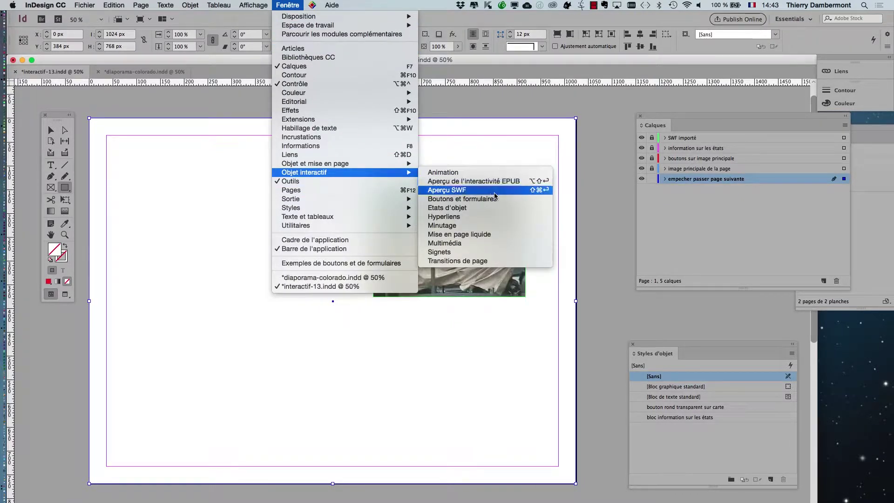
{"action": "left_click", "coordinate": [507, 200]}
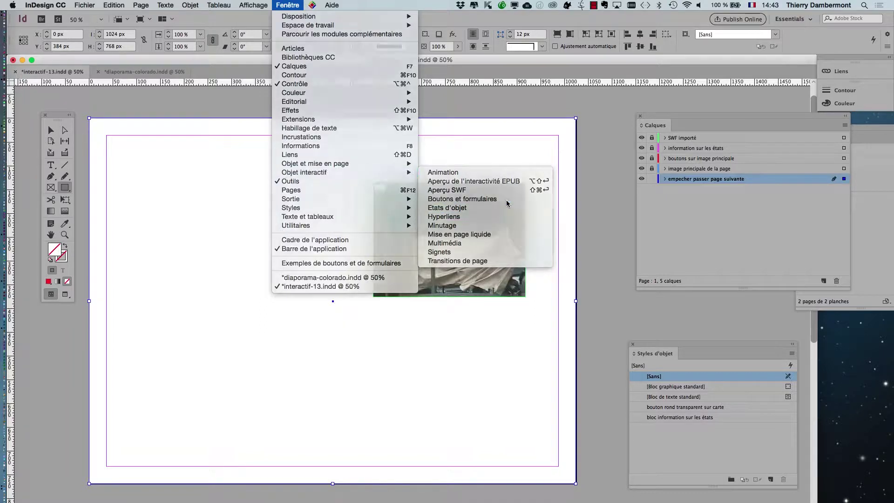
{"action": "left_click_drag", "start_coordinate": [91, 112], "coordinate": [572, 95]}
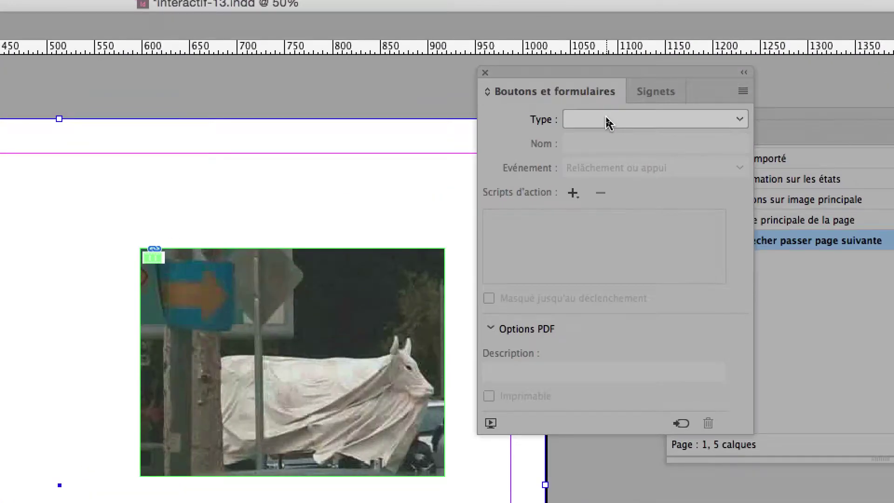
{"action": "left_click", "coordinate": [609, 122]}
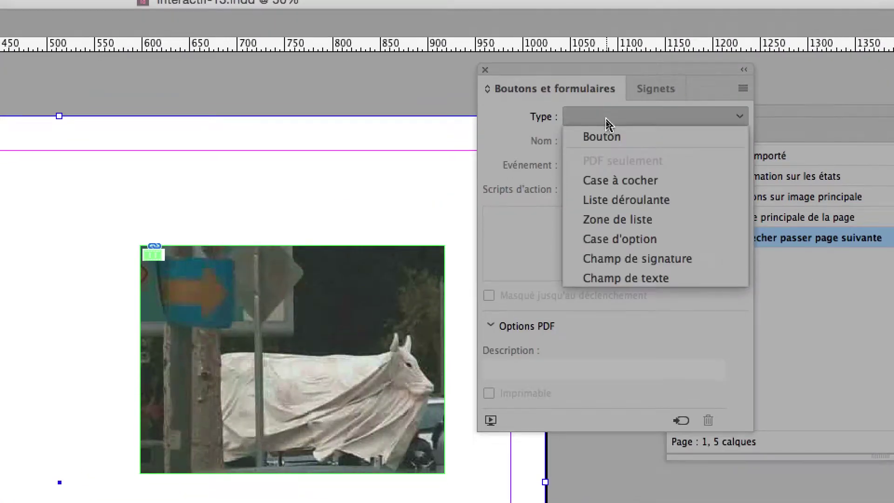
{"action": "left_click", "coordinate": [627, 143]}
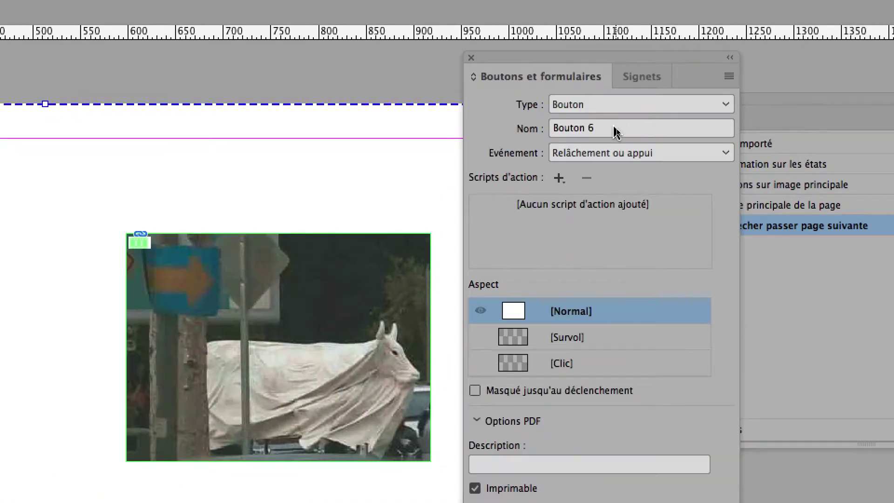
- Name the full-page button "rectangle-sur-tout-1"
{"action": "left_click_drag", "start_coordinate": [614, 132], "coordinate": [530, 136]}
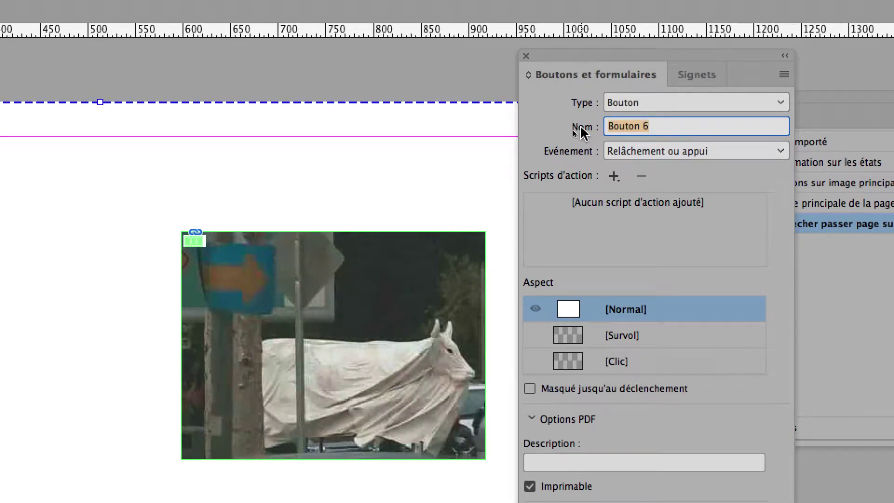
{"action": "type", "text": "rectangle-sur-tout-1"}
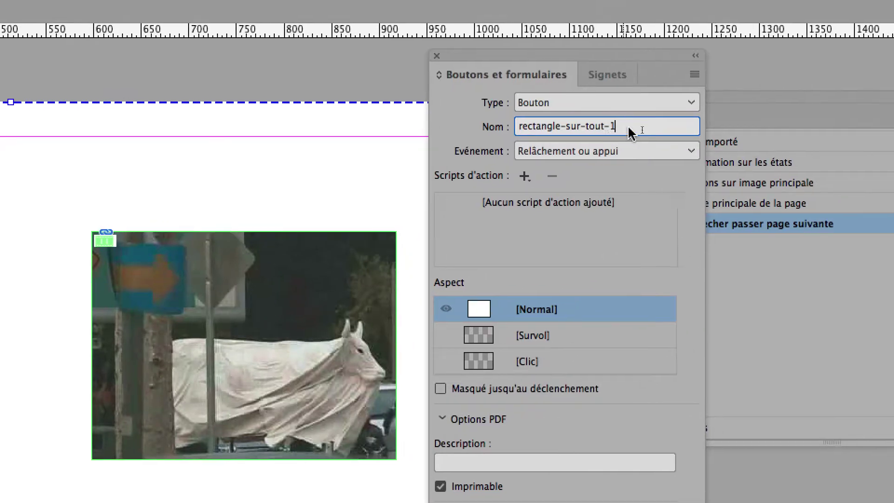
{"action": "left_click_drag", "start_coordinate": [722, 133], "coordinate": [608, 126]}
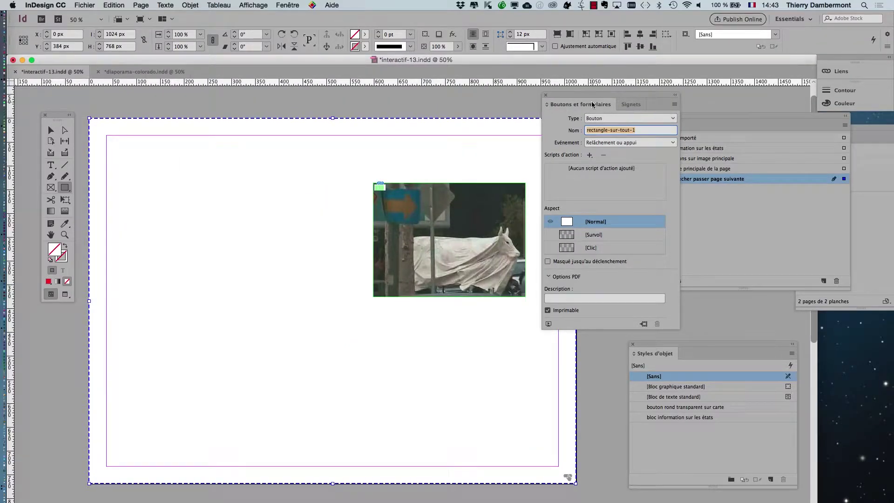
{"action": "key", "text": "Return"}
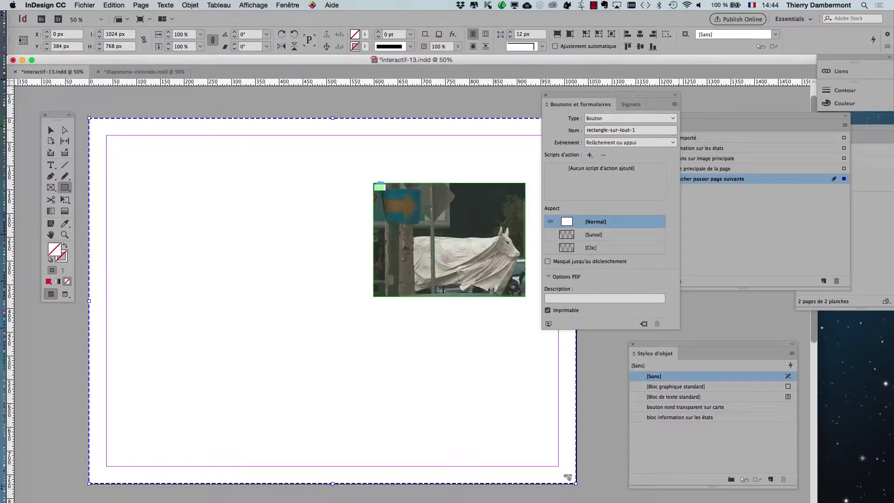
- Expand the "empecher passer page suivante" layer and duplicate the rectangle-sur-tout-1 button within it
{"action": "left_click_drag", "start_coordinate": [631, 95], "coordinate": [277, 324]}
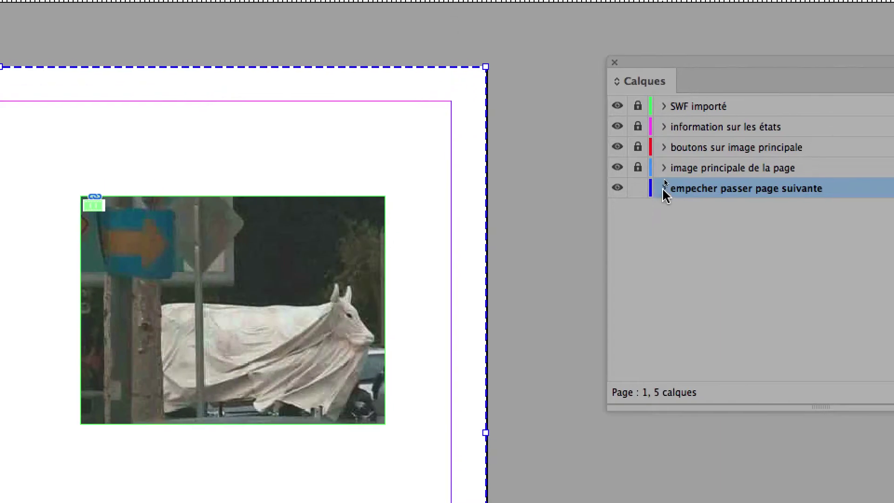
{"action": "left_click", "coordinate": [665, 179]}
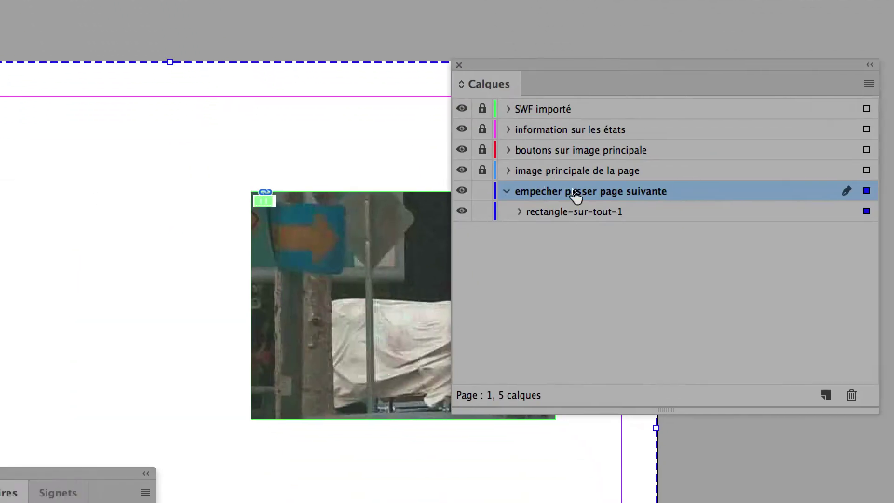
{"action": "left_click", "coordinate": [827, 280]}
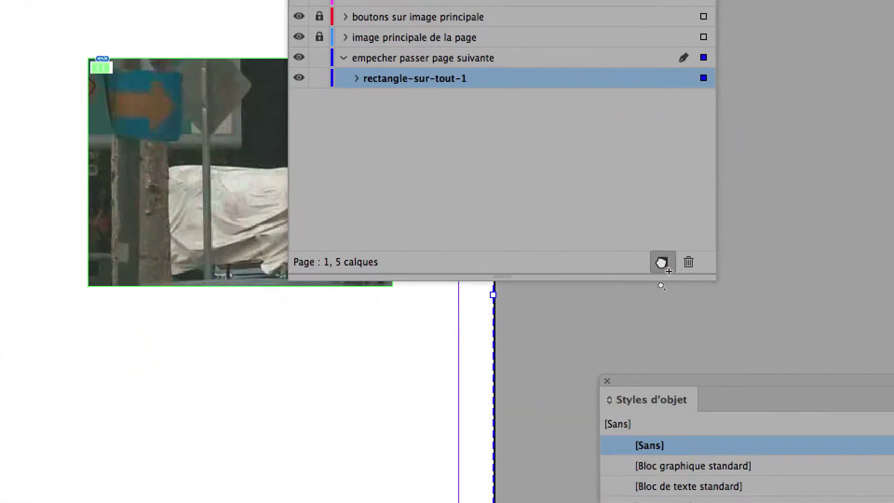
{"action": "left_click", "coordinate": [682, 315]}
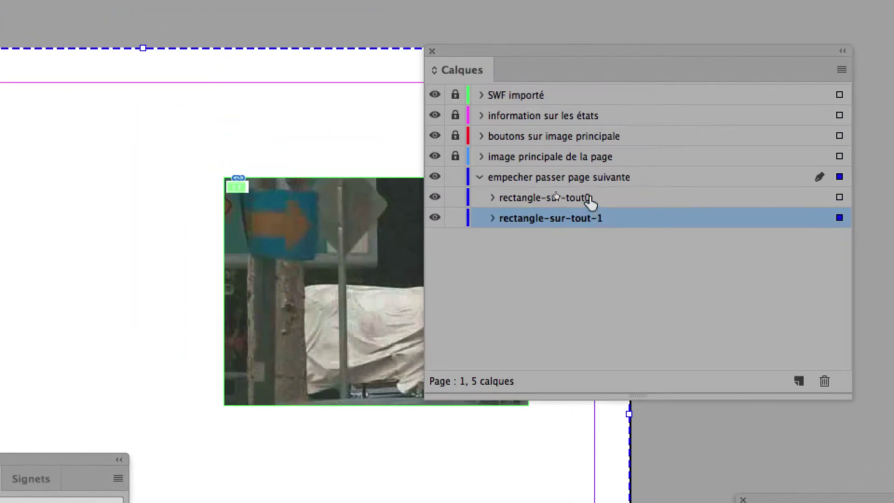
- Select the duplicated full-page button and rename it "rectangle-sur-tout 2"
{"action": "left_click", "coordinate": [544, 148]}
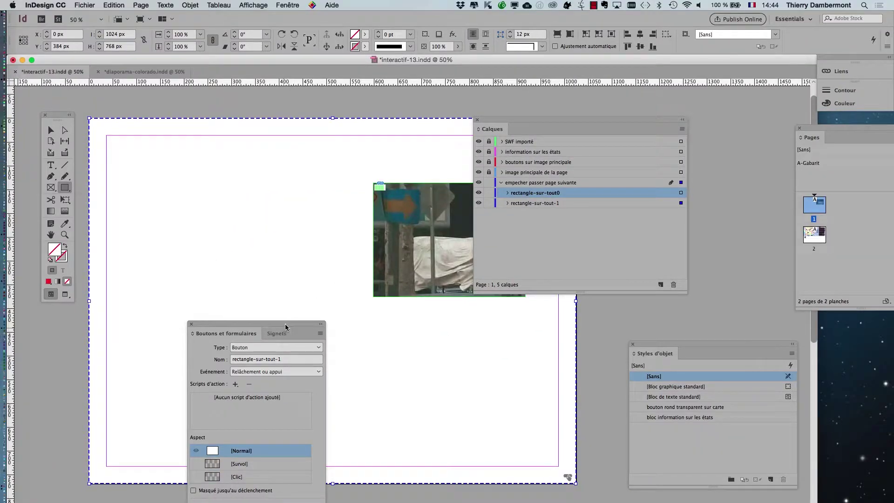
{"action": "left_click_drag", "start_coordinate": [285, 323], "coordinate": [553, 297]}
{"action": "left_click", "coordinate": [602, 248]}
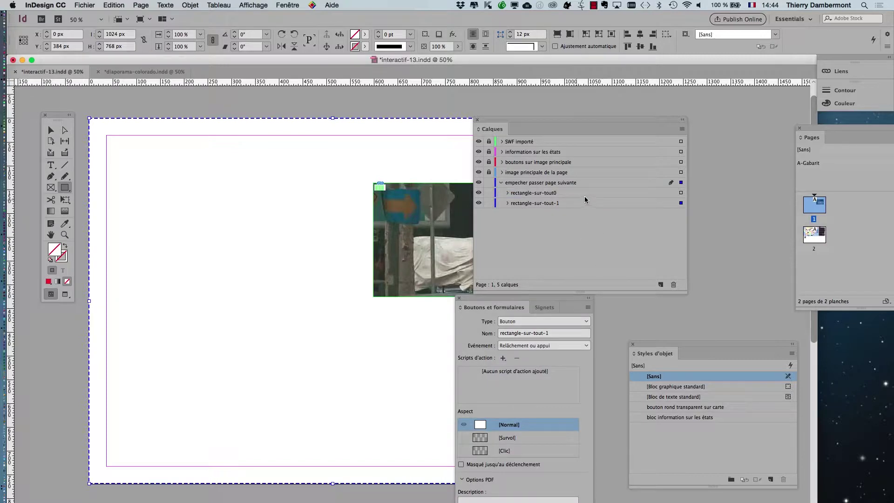
{"action": "left_click", "coordinate": [676, 196]}
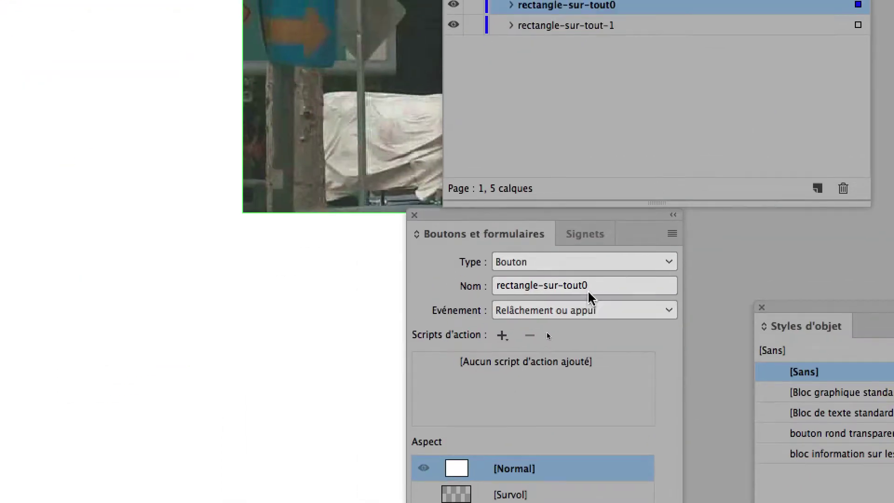
{"action": "left_click", "coordinate": [589, 293]}
{"action": "key", "text": "BackSpace"}
{"action": "type", "text": "2"}
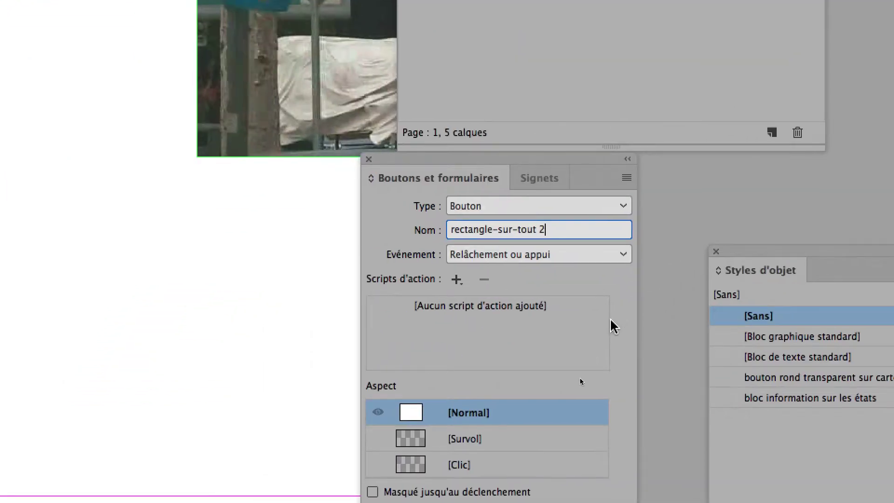
{"action": "key", "text": "Return"}
{"action": "key", "text": "Tab"}
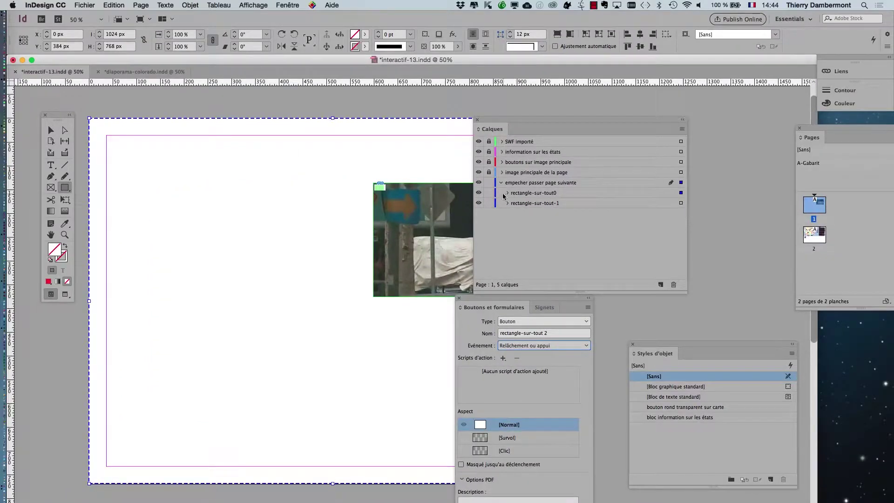
- Replace the space in the duplicate button's name with a hyphen, giving "rectangle-sur-tout-2", and deselect the button
{"action": "left_click", "coordinate": [507, 194]}
{"action": "left_click", "coordinate": [508, 194]}
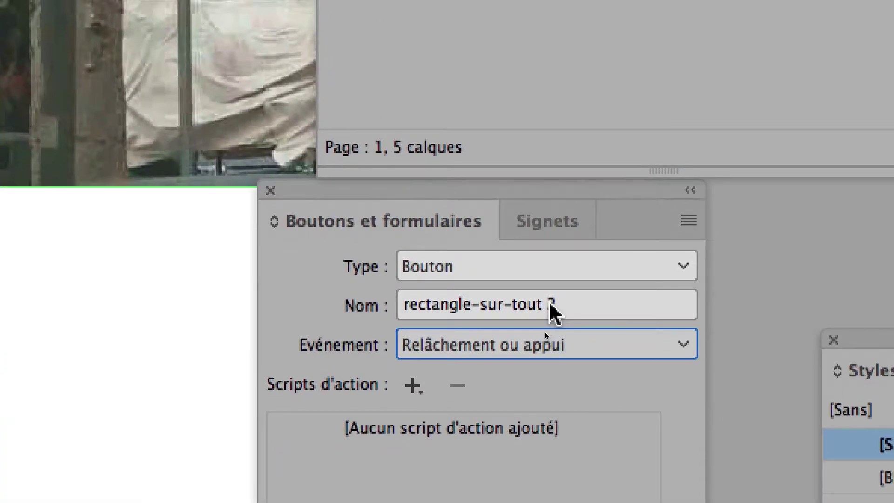
{"action": "left_click", "coordinate": [551, 304]}
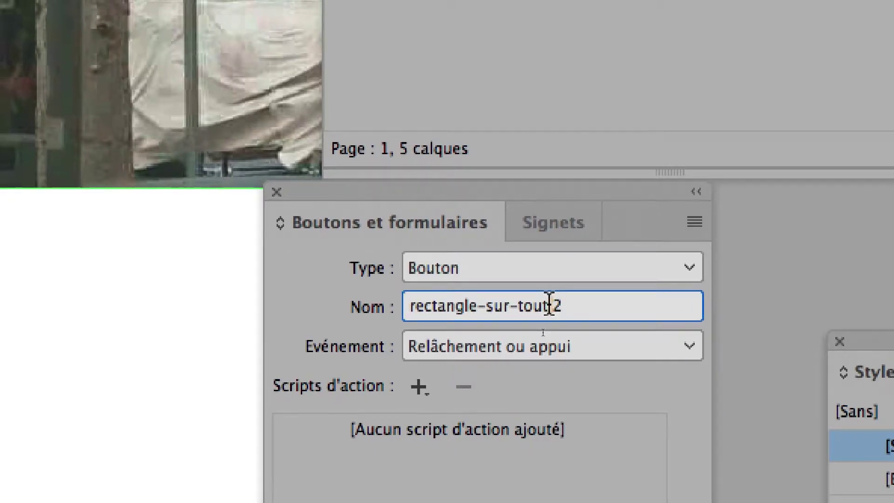
{"action": "double_click", "coordinate": [550, 305]}
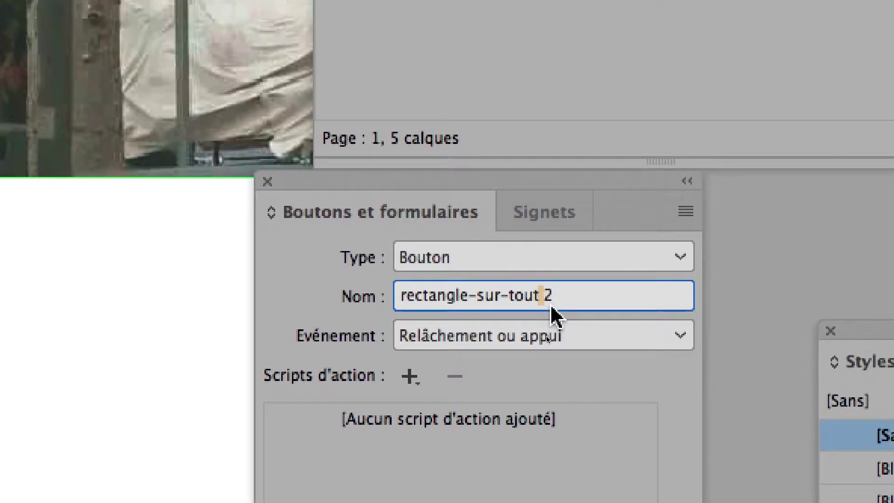
{"action": "type", "text": "-"}
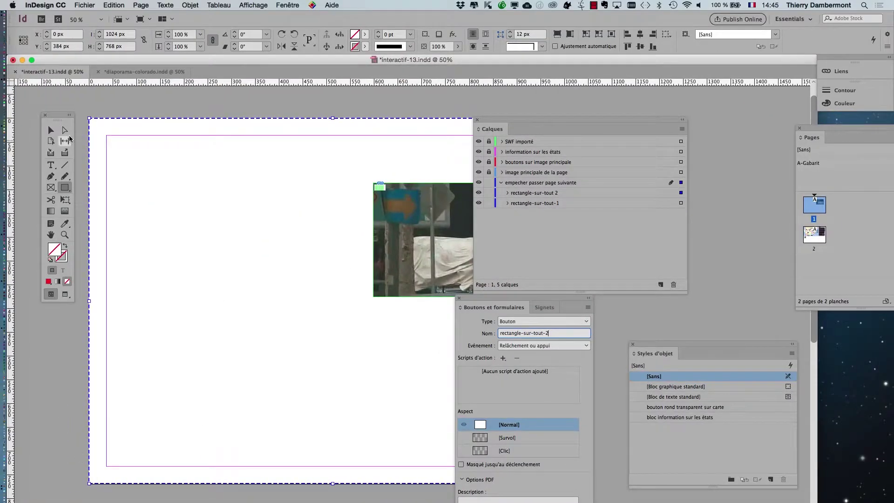
{"action": "left_click", "coordinate": [52, 129]}
{"action": "left_click", "coordinate": [144, 117]}
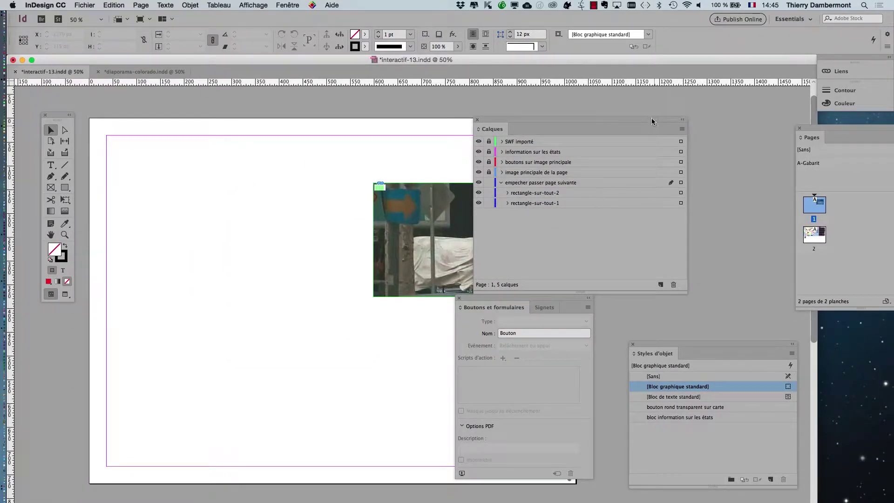
- Select the rectangle-sur-tout-2 button and set it to stay hidden until triggered (Masqué jusqu'au déclenchement)
{"action": "left_click_drag", "start_coordinate": [652, 119], "coordinate": [277, 103]}
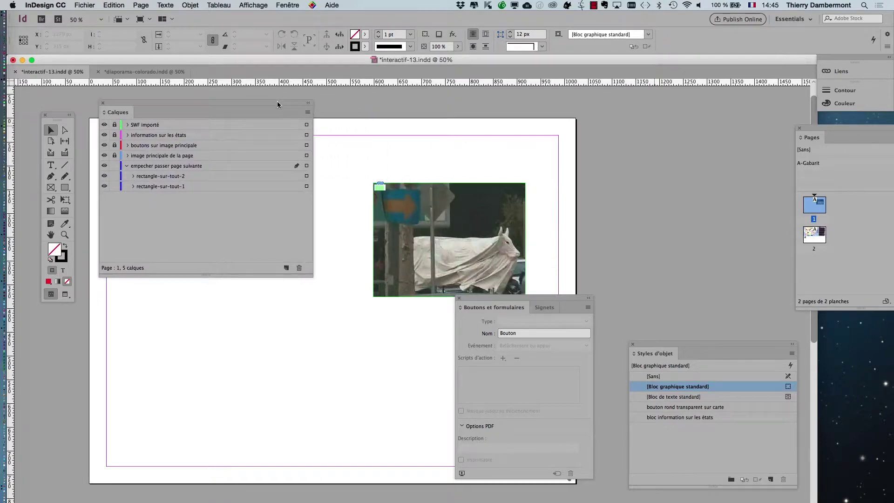
{"action": "left_click", "coordinate": [307, 177]}
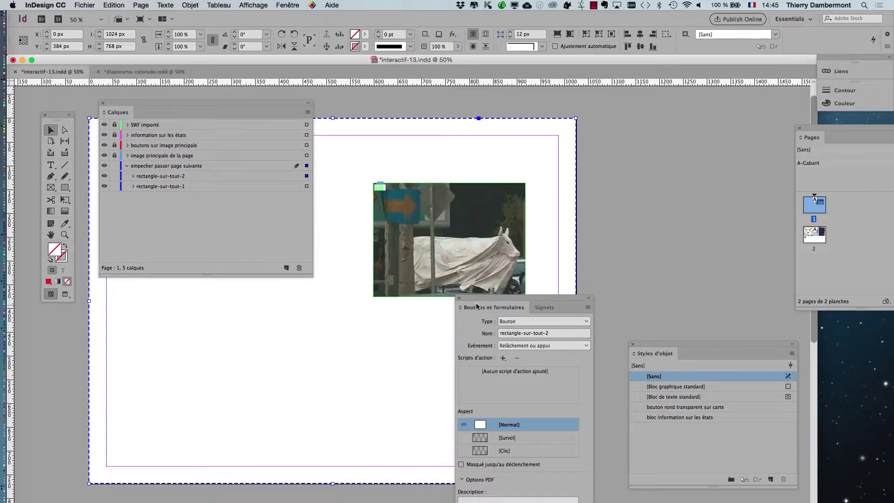
{"action": "left_click_drag", "start_coordinate": [477, 307], "coordinate": [363, 142]}
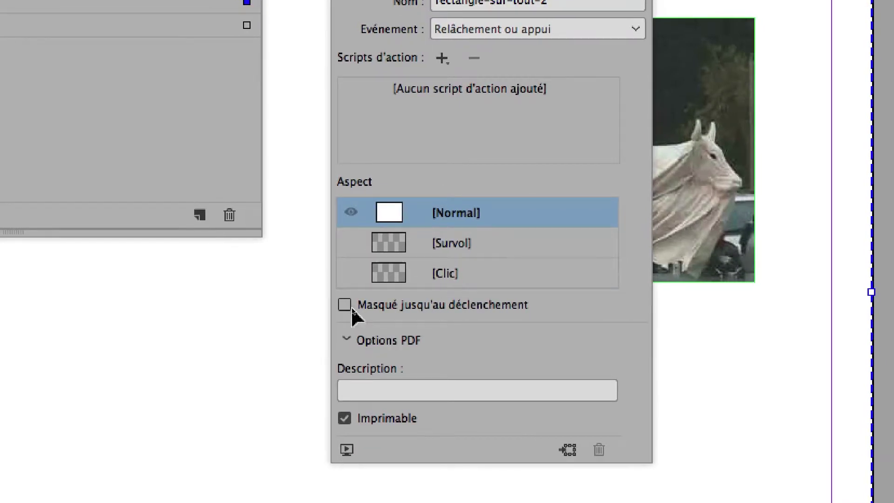
{"action": "left_click", "coordinate": [345, 305]}
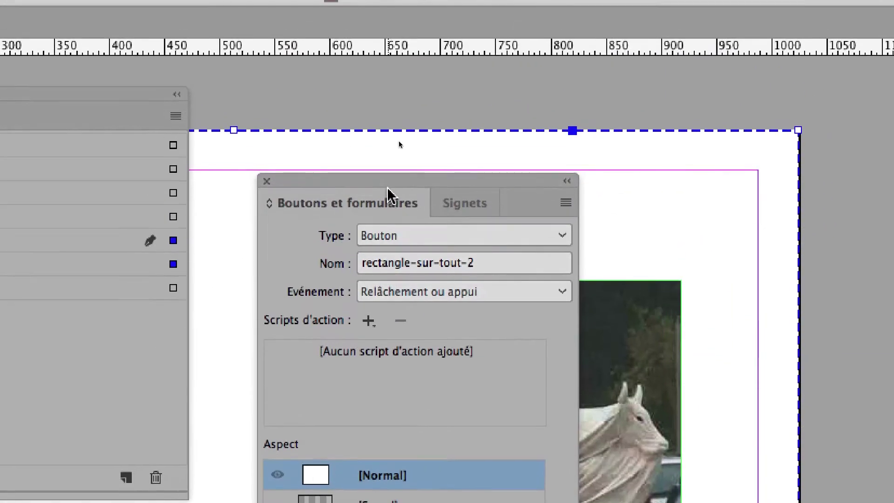
- Select the rectangle-sur-tout-1 button and add the action Afficher/Masquer les boutons et les formulaires on Relâchement ou appui
{"action": "left_click_drag", "start_coordinate": [387, 189], "coordinate": [229, 317]}
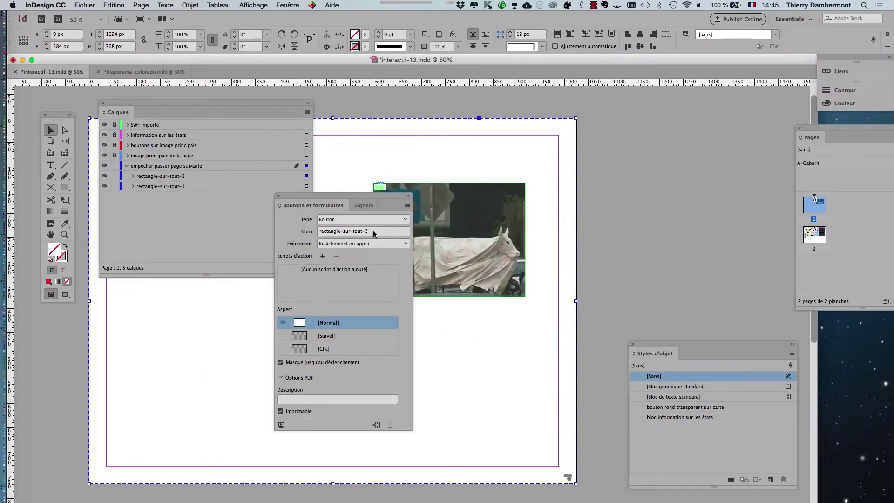
{"action": "left_click_drag", "start_coordinate": [350, 194], "coordinate": [644, 117]}
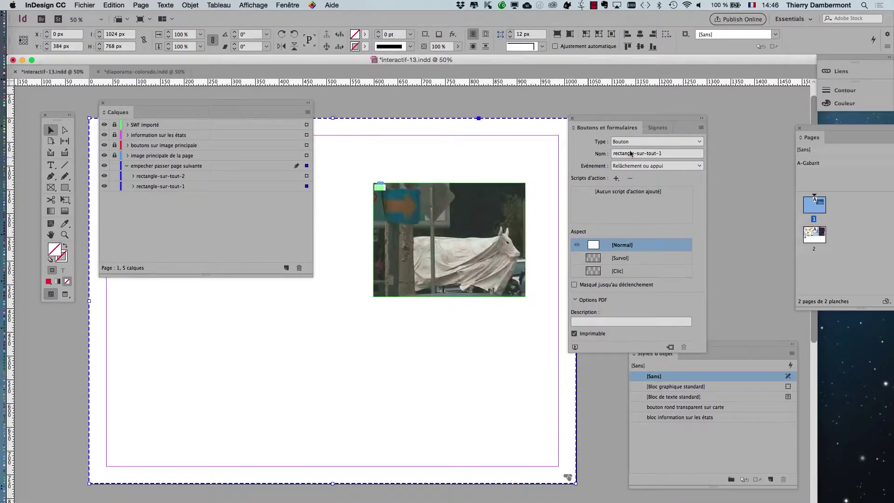
{"action": "left_click_drag", "start_coordinate": [650, 121], "coordinate": [616, 134]}
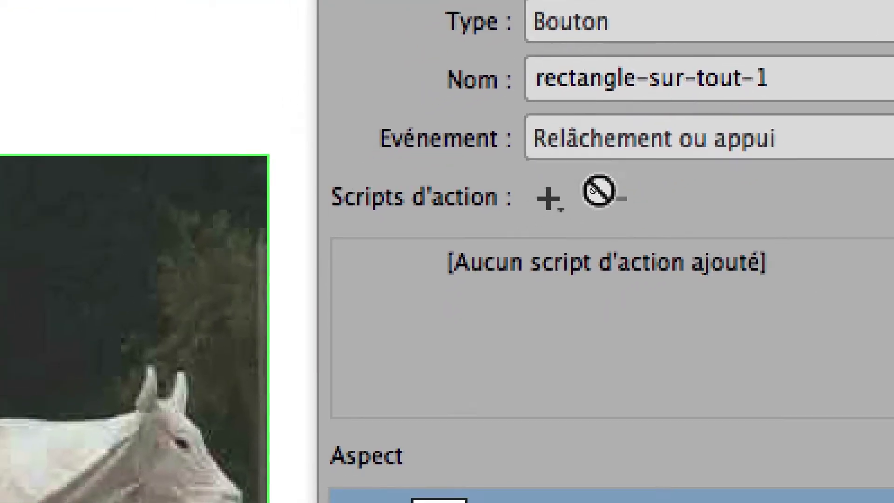
{"action": "left_click", "coordinate": [550, 198]}
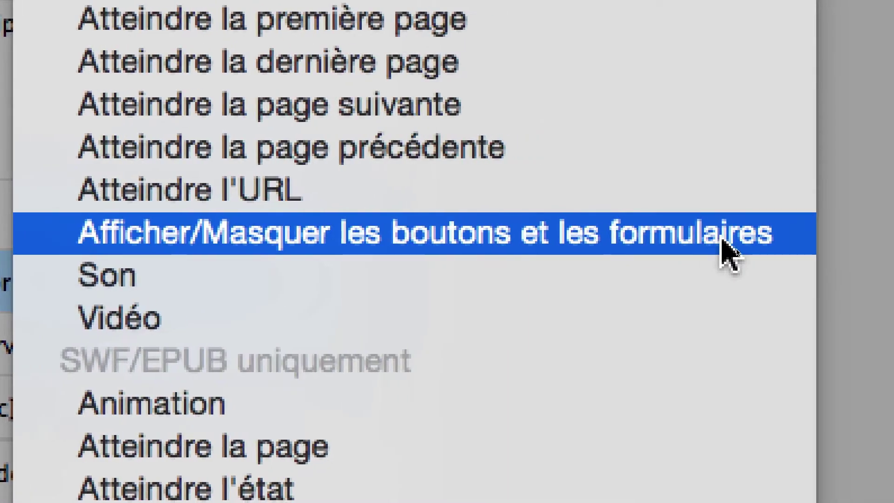
{"action": "left_click", "coordinate": [887, 299]}
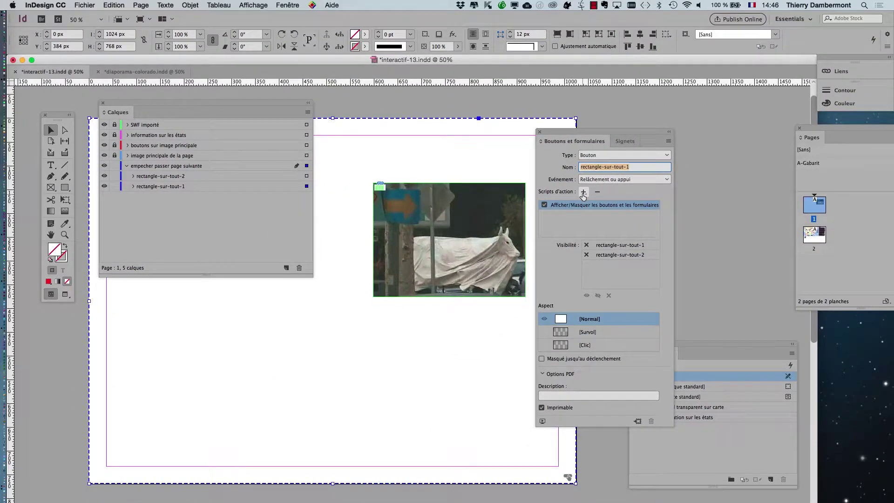
- Set the action's visibility to show rectangle-sur-tout-2 and hide rectangle-sur-tout-1
{"action": "left_click", "coordinate": [552, 256]}
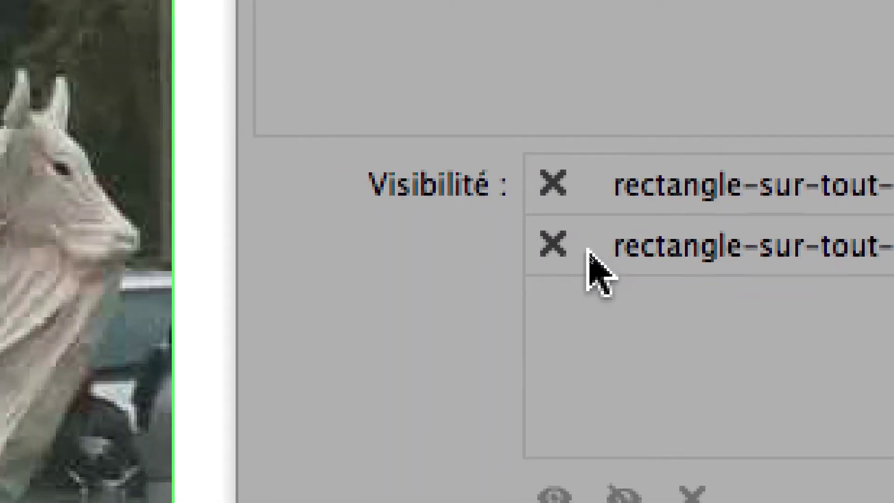
{"action": "left_click", "coordinate": [498, 254]}
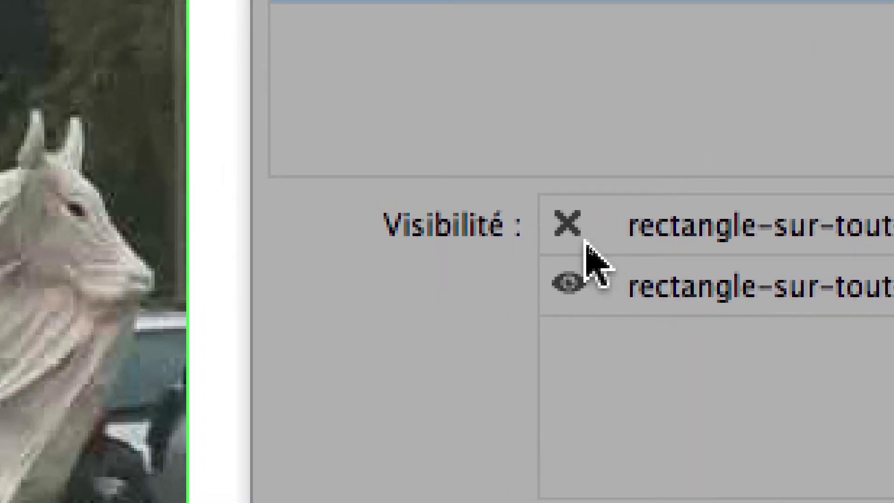
{"action": "left_click", "coordinate": [583, 222]}
{"action": "left_click", "coordinate": [583, 219]}
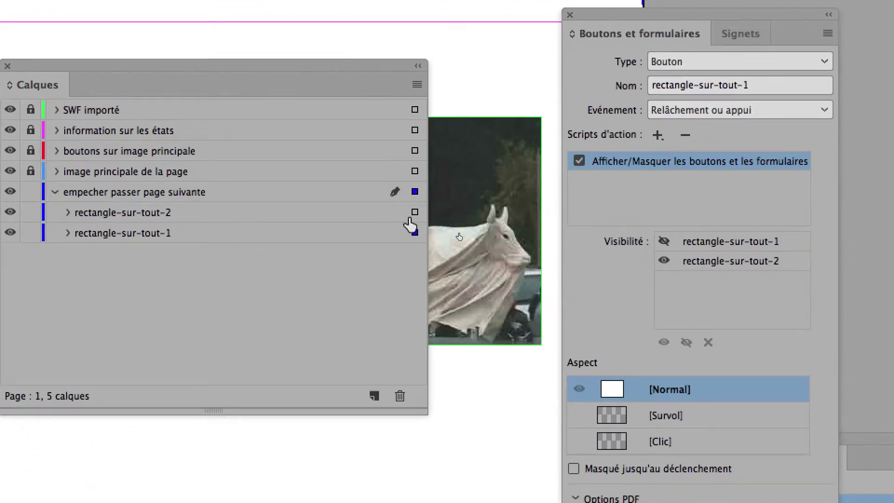
- Select the rectangle-sur-tout-2 button and add the action Afficher/Masquer les boutons et les formulaires on Relâchement ou appui
{"action": "left_click", "coordinate": [413, 216]}
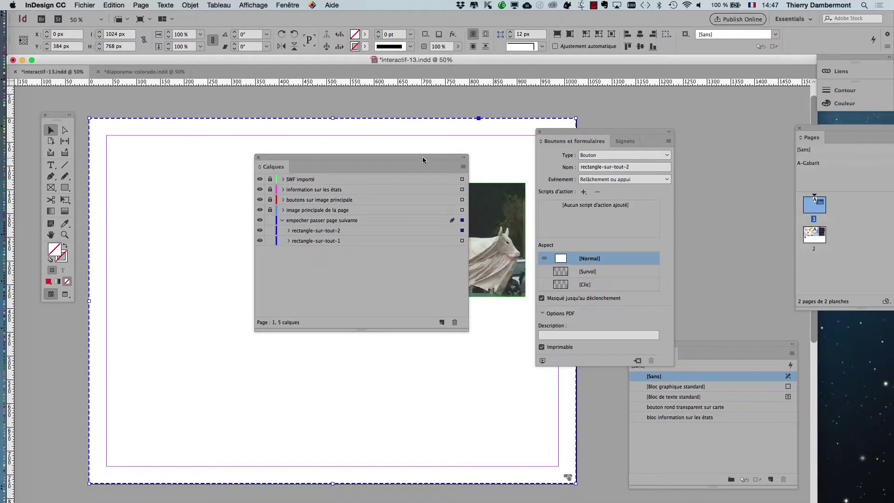
{"action": "left_click_drag", "start_coordinate": [342, 235], "coordinate": [285, 326]}
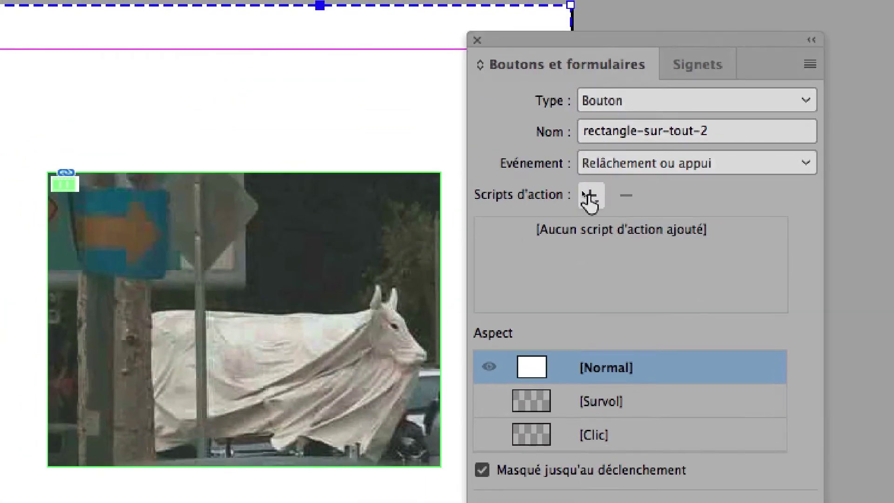
{"action": "left_click", "coordinate": [556, 178]}
{"action": "left_click", "coordinate": [637, 279]}
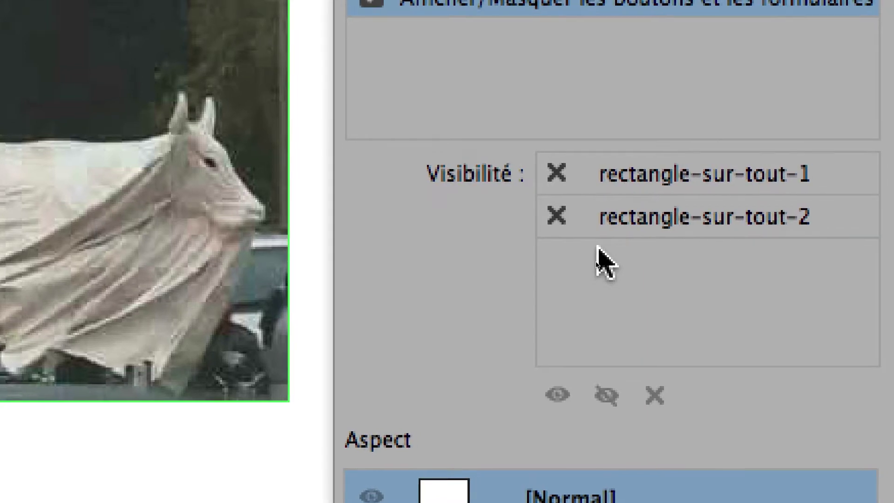
- Set the action's visibility to show rectangle-sur-tout-1 and hide rectangle-sur-tout-2, and deselect the button
{"action": "left_click", "coordinate": [567, 220]}
{"action": "left_click", "coordinate": [567, 221]}
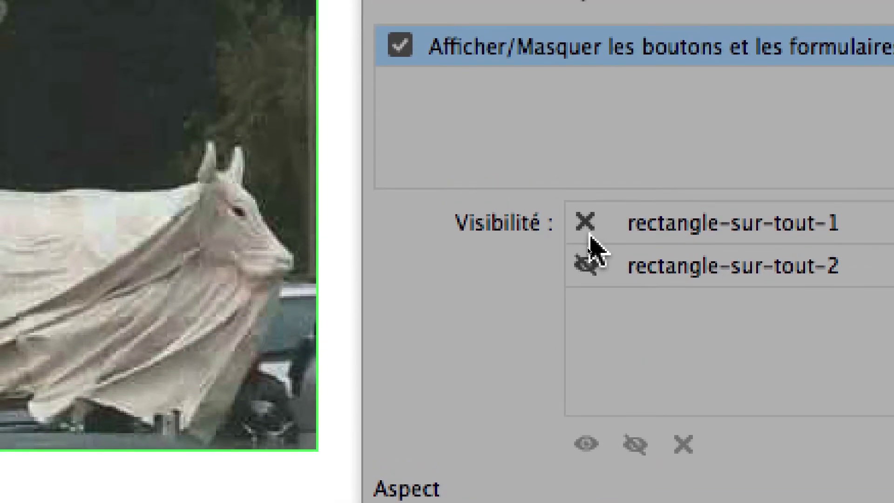
{"action": "left_click", "coordinate": [588, 231]}
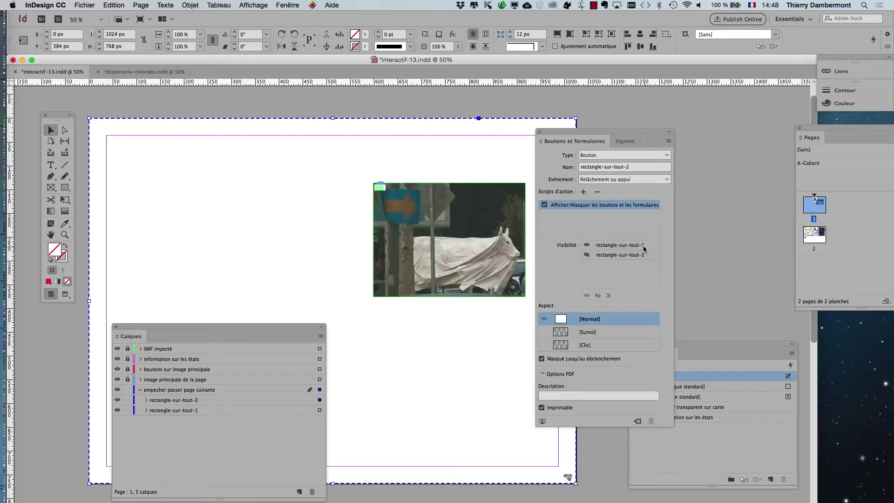
{"action": "left_click", "coordinate": [540, 132]}
{"action": "left_click", "coordinate": [117, 327]}
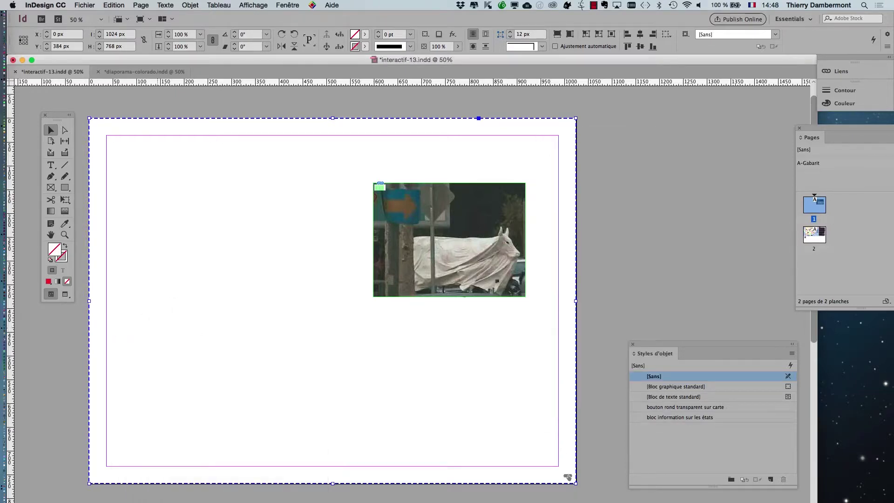
{"action": "left_click", "coordinate": [591, 260]}
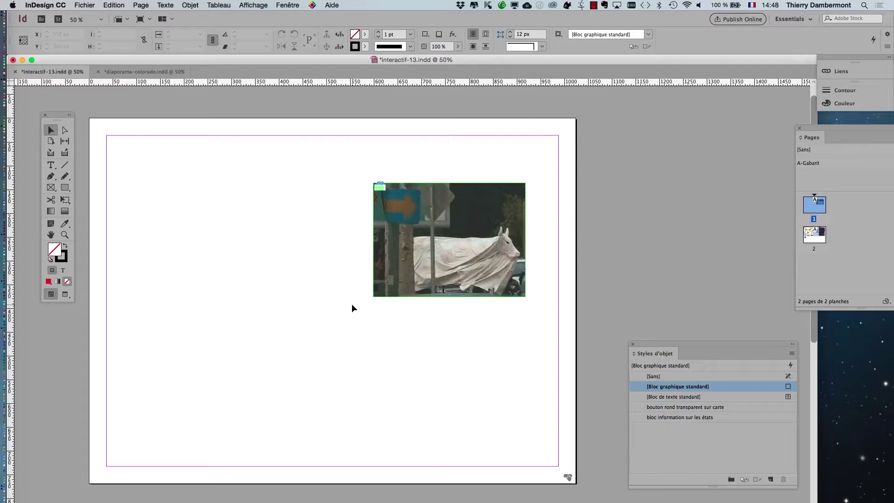
- Save the document under the new name interactif-14.indd in the JOUR 6 IVE folder
{"action": "left_click", "coordinate": [85, 5]}
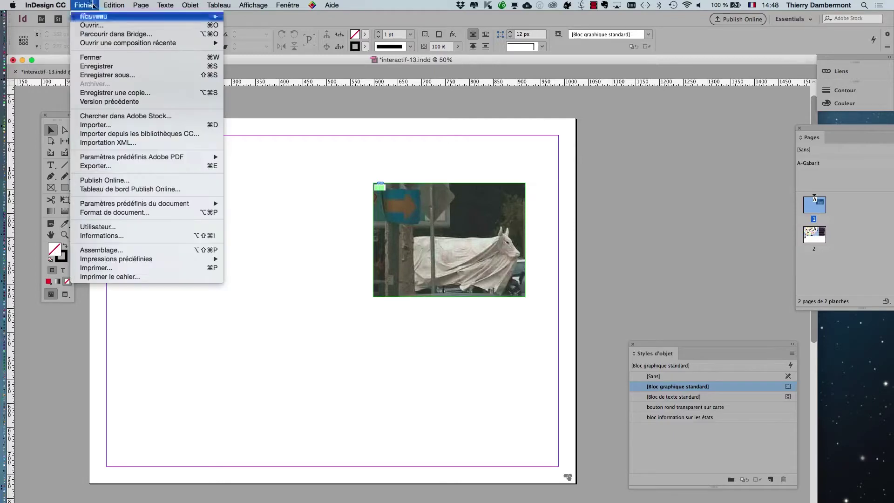
{"action": "left_click", "coordinate": [117, 78]}
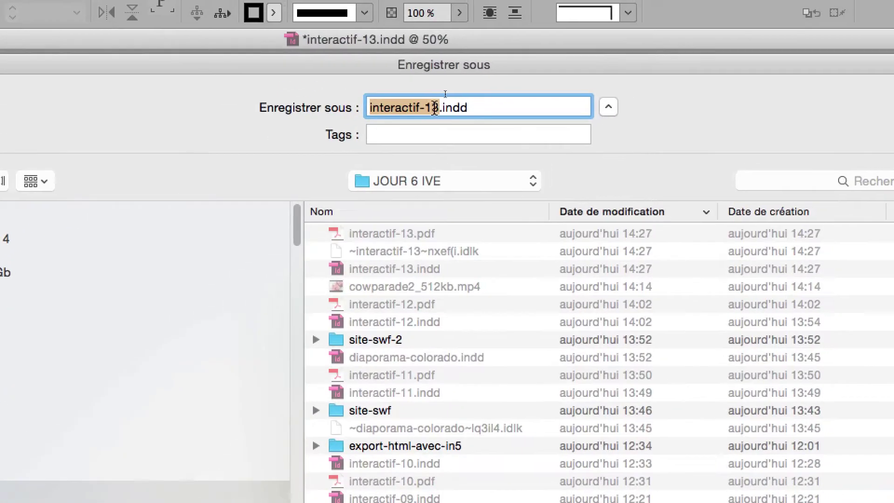
{"action": "left_click", "coordinate": [487, 49]}
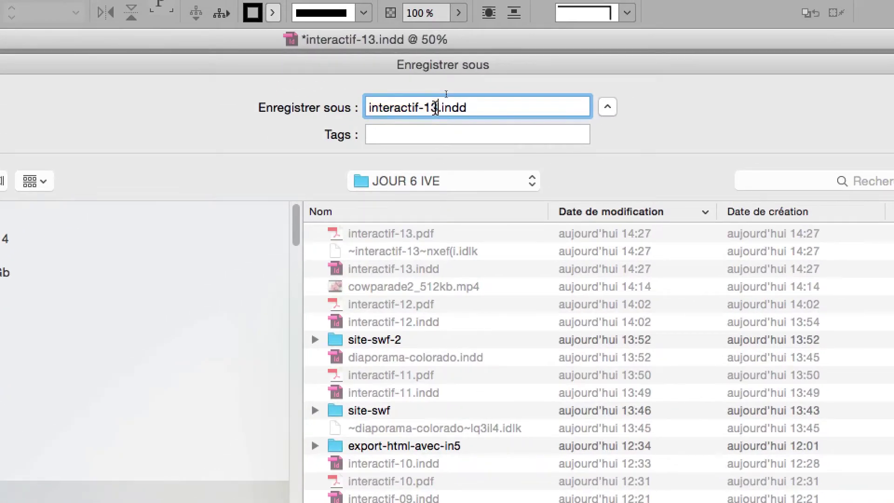
{"action": "key", "text": "BackSpace"}
{"action": "type", "text": "4"}
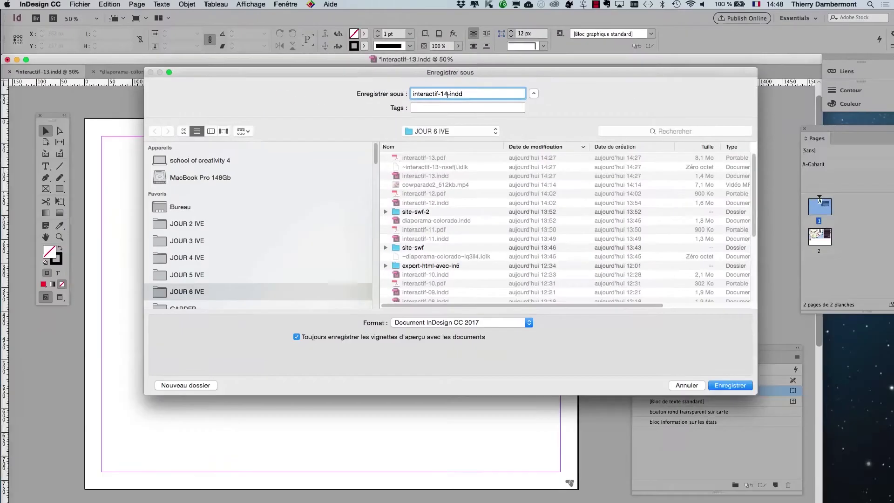
{"action": "key", "text": "Return"}
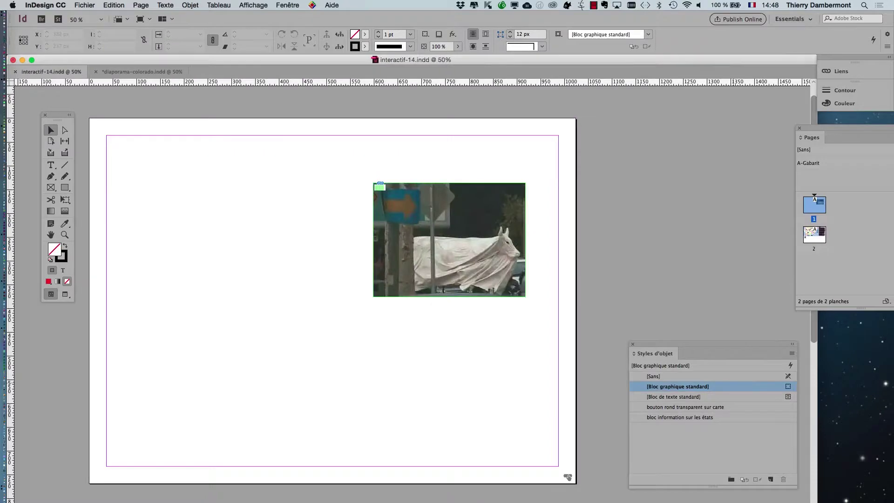
- Export all pages as the interactive PDF interactif-14.pdf, set to open in full-screen mode after export
{"action": "left_click", "coordinate": [84, 5]}
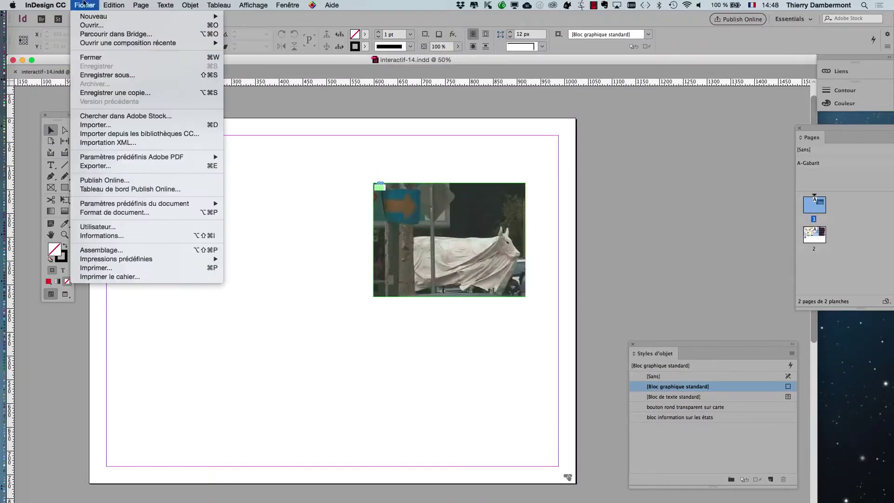
{"action": "left_click", "coordinate": [130, 165]}
{"action": "key", "text": "Return"}
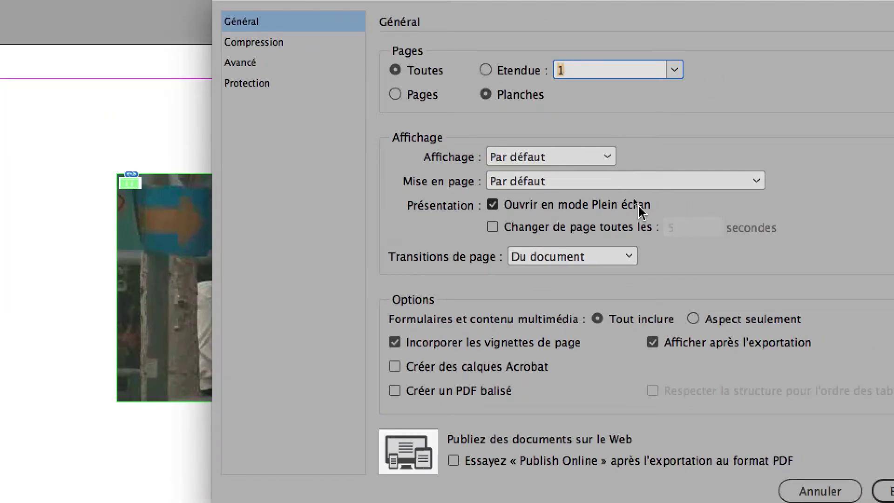
{"action": "key", "text": "alt"}
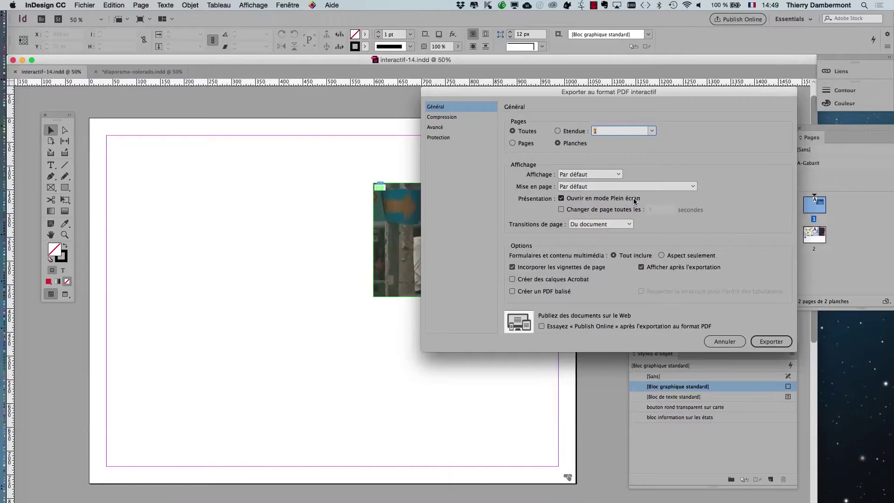
{"action": "left_click", "coordinate": [890, 491]}
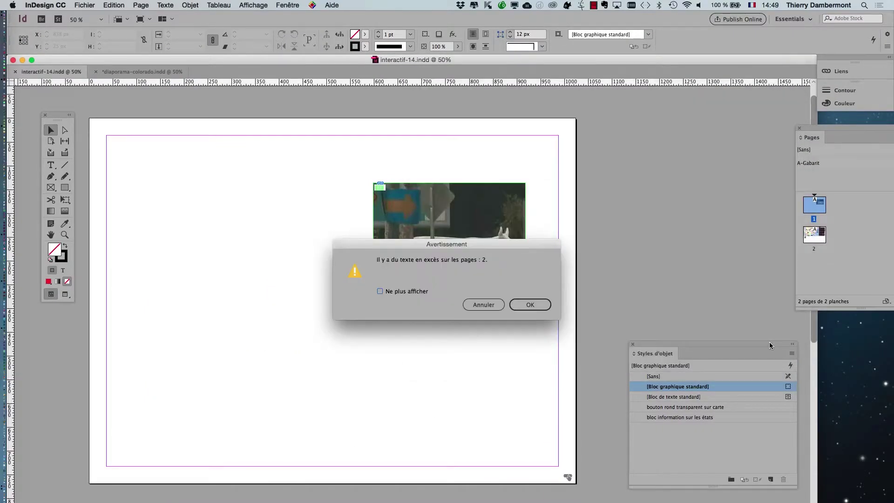
{"action": "left_click", "coordinate": [532, 305]}
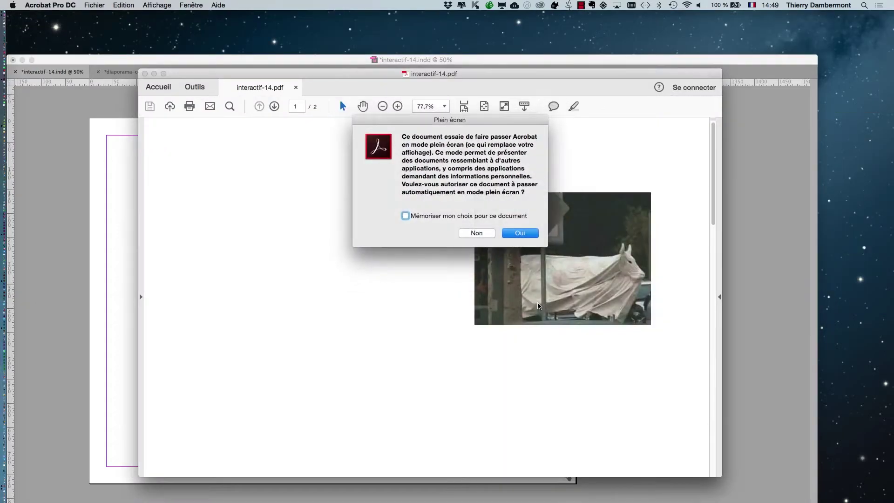
- Test interactif-14.pdf in full-screen mode in Acrobat, close it and return to InDesign
{"action": "left_click", "coordinate": [528, 234]}
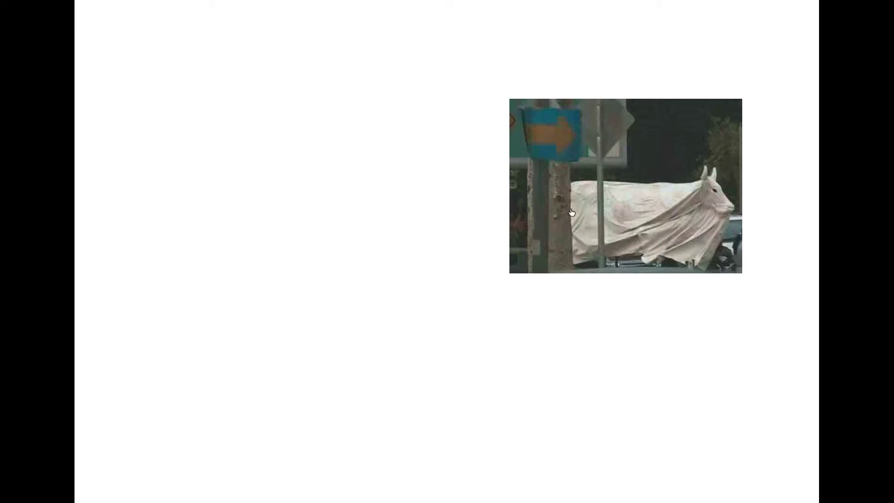
{"action": "key", "text": "Escape"}
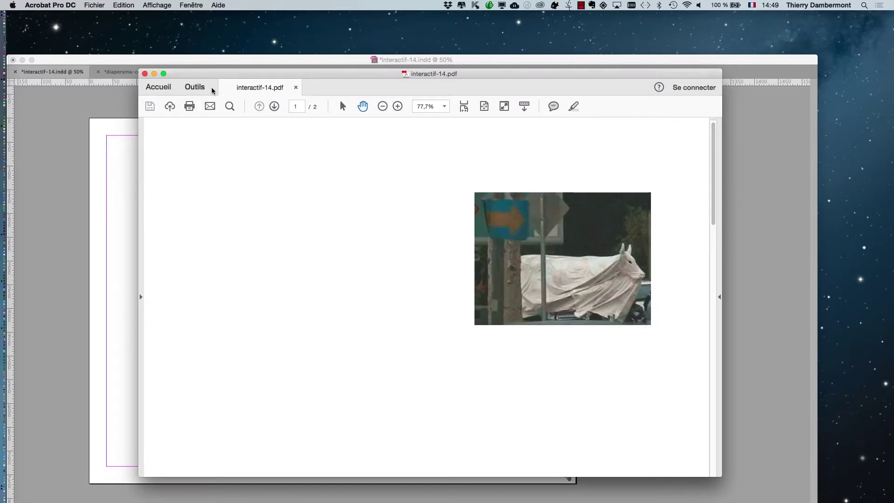
{"action": "left_click", "coordinate": [145, 73]}
{"action": "left_click", "coordinate": [160, 62]}
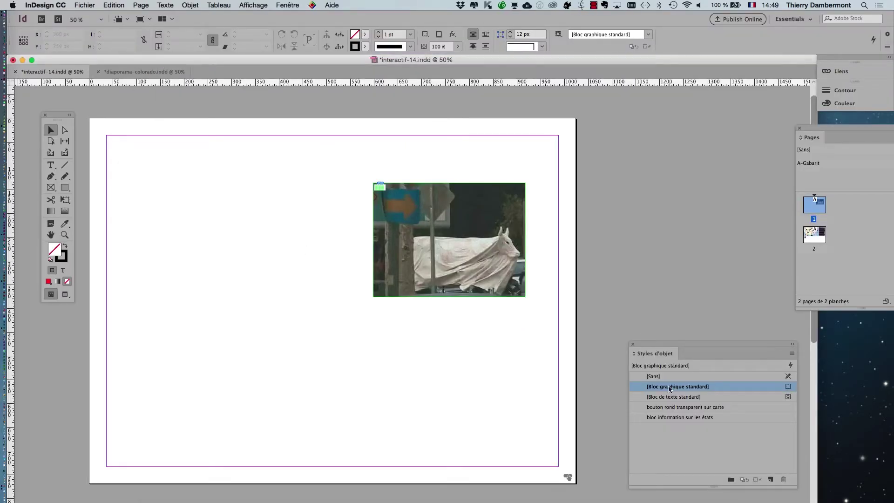
- Display the layer list, unlock all locked layers and collapse the empecher passer page suivante layer
{"action": "left_click", "coordinate": [288, 5]}
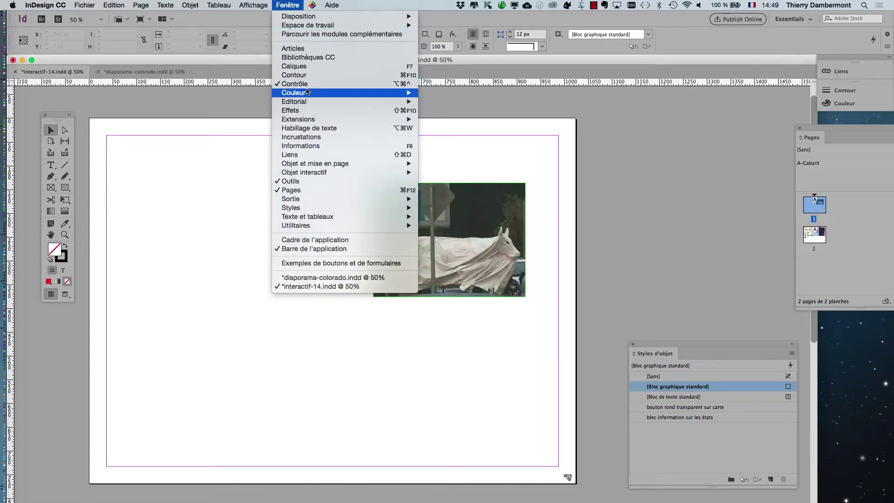
{"action": "left_click", "coordinate": [307, 66]}
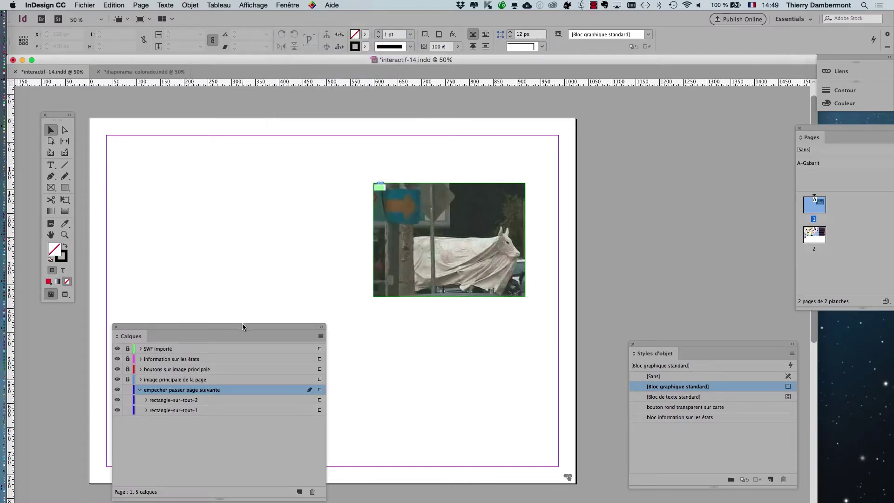
{"action": "left_click_drag", "start_coordinate": [242, 326], "coordinate": [672, 122]}
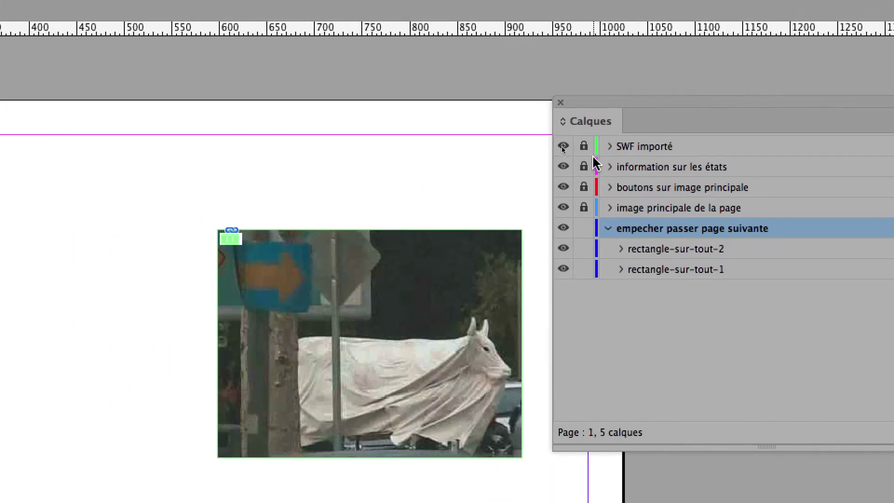
{"action": "left_click_drag", "start_coordinate": [514, 104], "coordinate": [514, 165]}
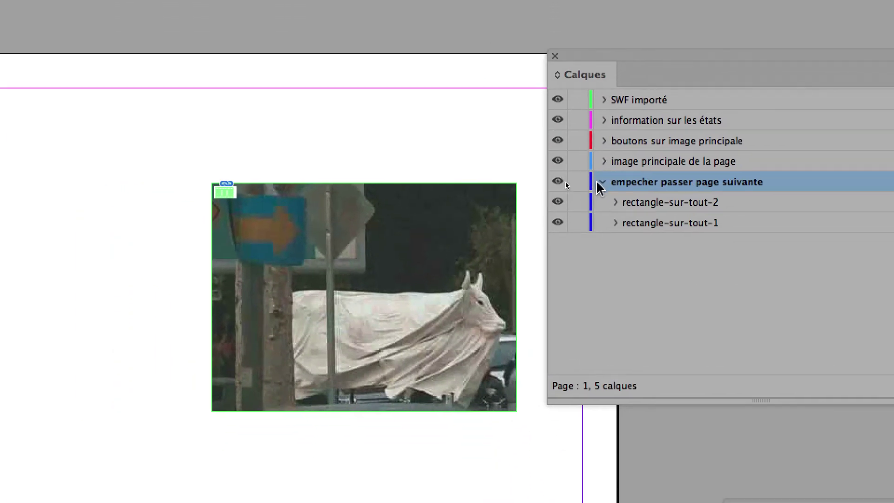
{"action": "left_click", "coordinate": [603, 183]}
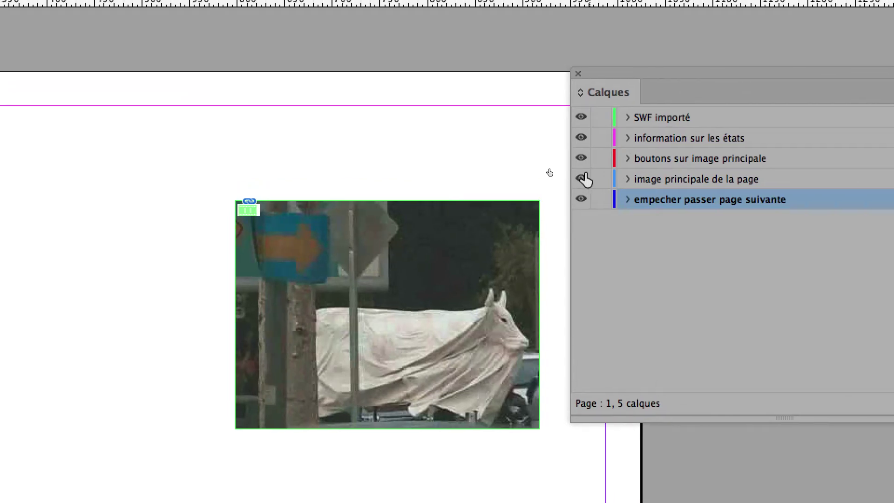
- Check the upper layers by hiding and showing information sur les états and inspecting SWF importé
{"action": "left_click", "coordinate": [586, 148]}
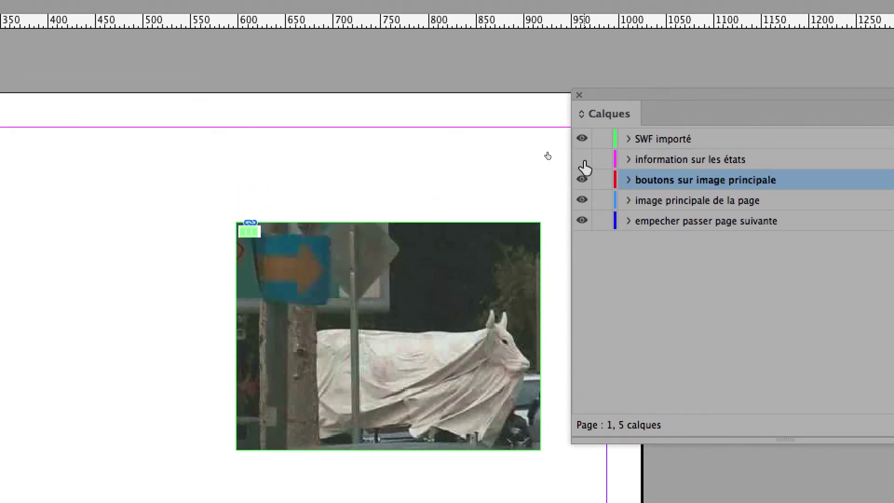
{"action": "left_click", "coordinate": [583, 138]}
{"action": "left_click", "coordinate": [582, 138]}
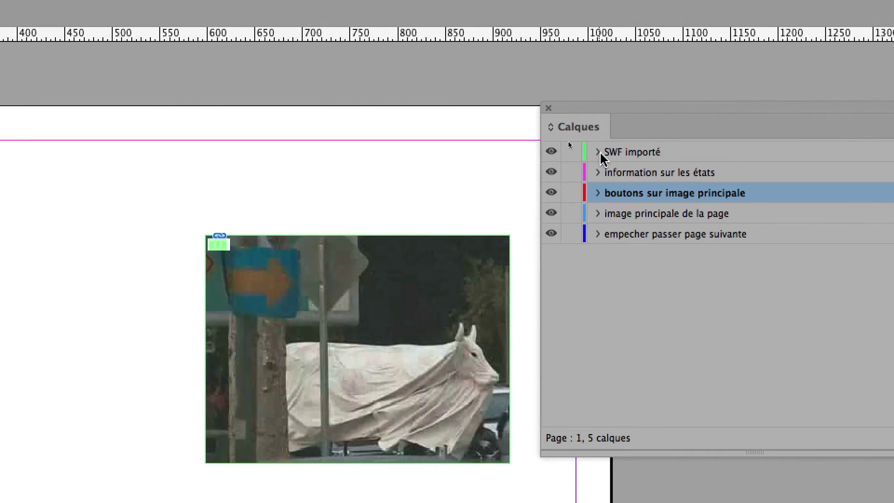
{"action": "left_click", "coordinate": [600, 154]}
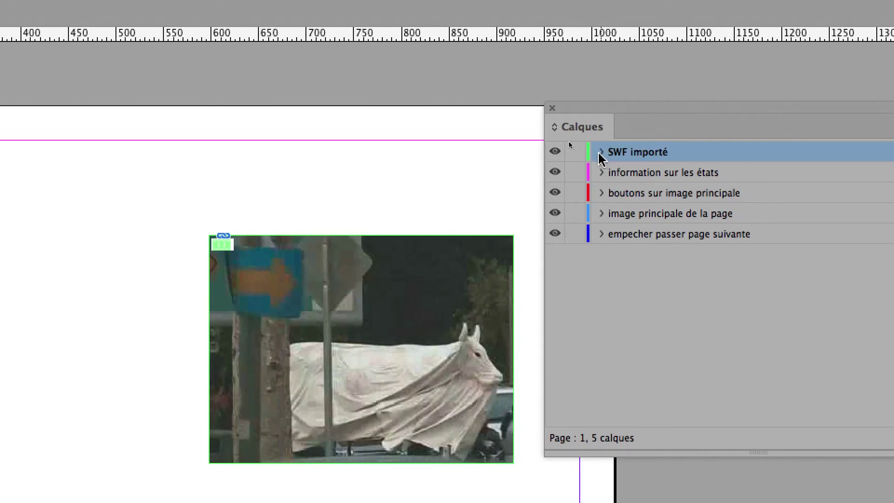
{"action": "left_click", "coordinate": [598, 152]}
{"action": "left_click", "coordinate": [598, 152]}
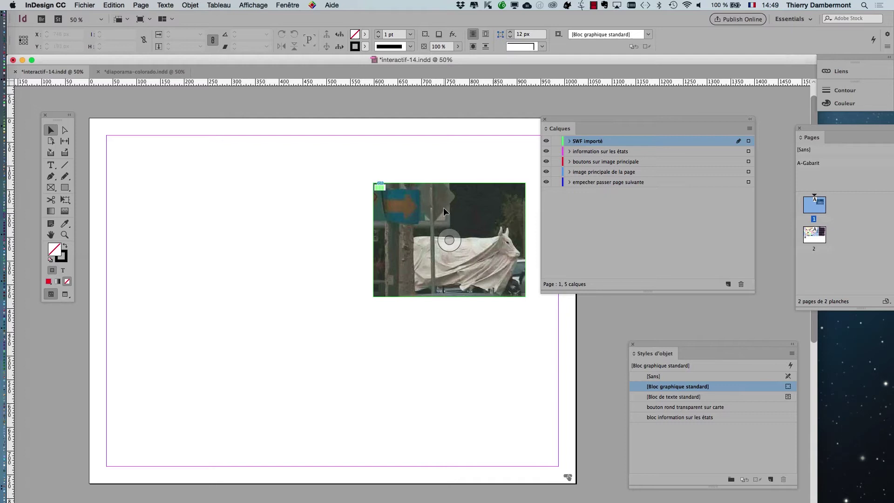
- Select the cow video on the page and show its Multimédia settings beside it
{"action": "left_click", "coordinate": [444, 208]}
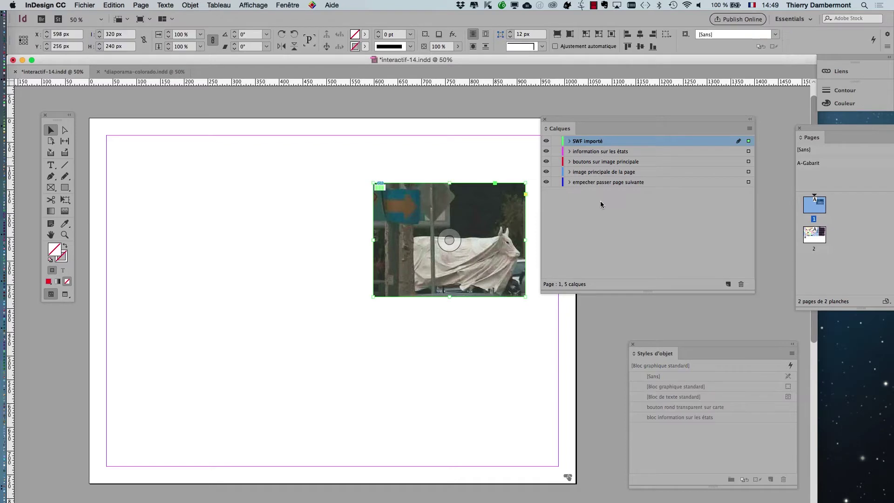
{"action": "left_click_drag", "start_coordinate": [600, 117], "coordinate": [658, 114]}
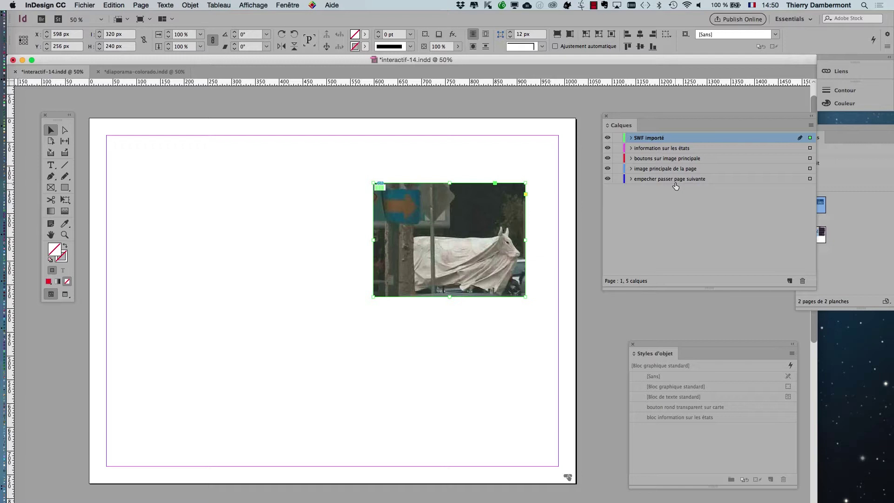
{"action": "left_click", "coordinate": [631, 180]}
{"action": "left_click", "coordinate": [630, 180]}
{"action": "left_click", "coordinate": [287, 5]}
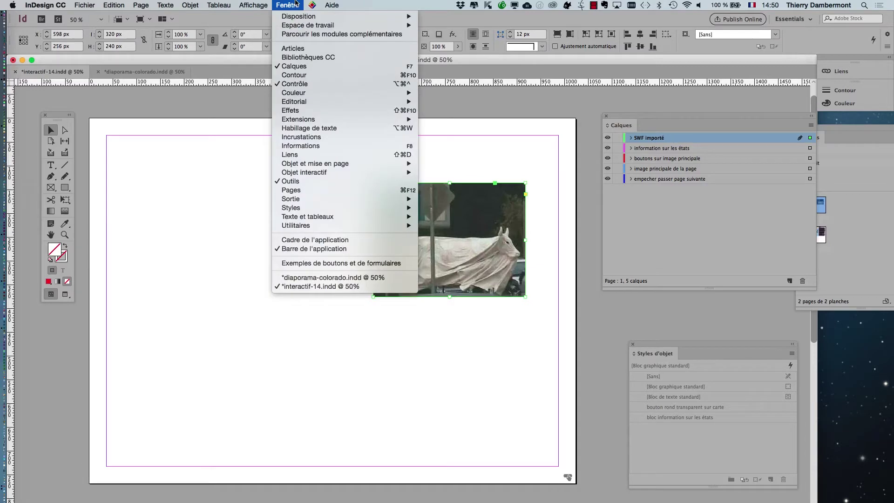
{"action": "mouse_move", "coordinate": [333, 176]}
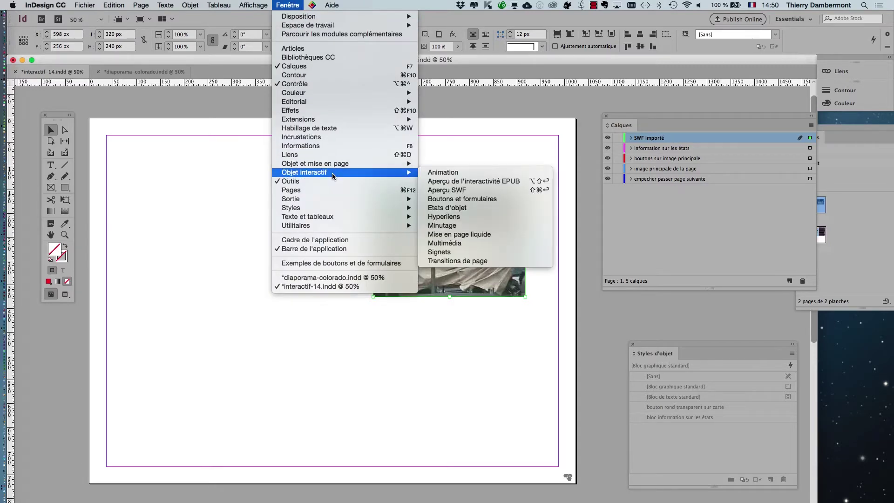
{"action": "left_click", "coordinate": [466, 243]}
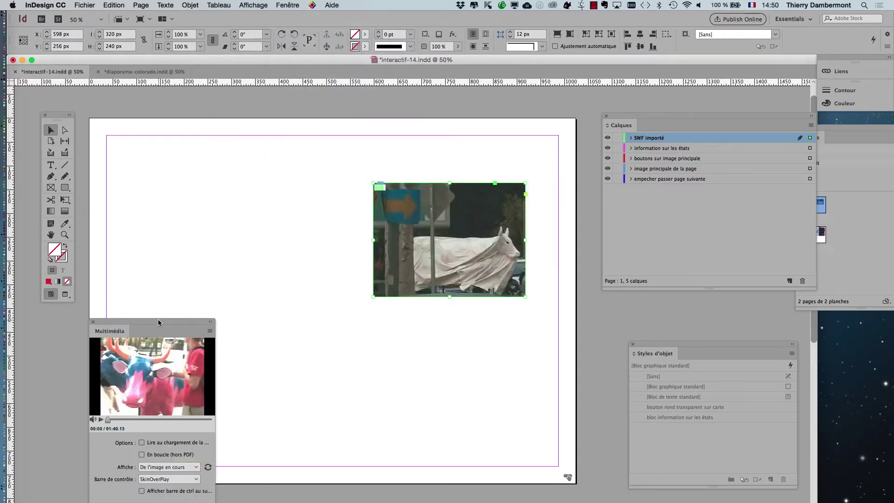
{"action": "left_click_drag", "start_coordinate": [158, 320], "coordinate": [337, 140]}
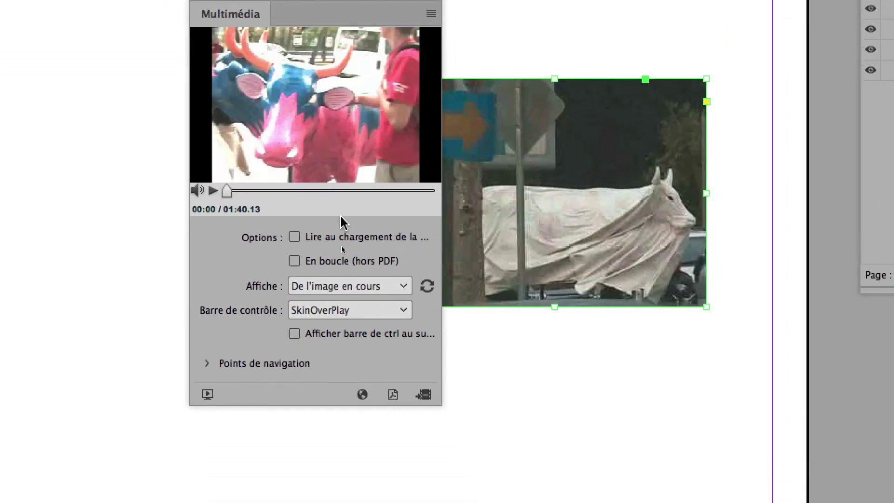
- Set the cow video to play when the page loads, close its Multimédia settings and save the document
{"action": "left_click", "coordinate": [343, 237]}
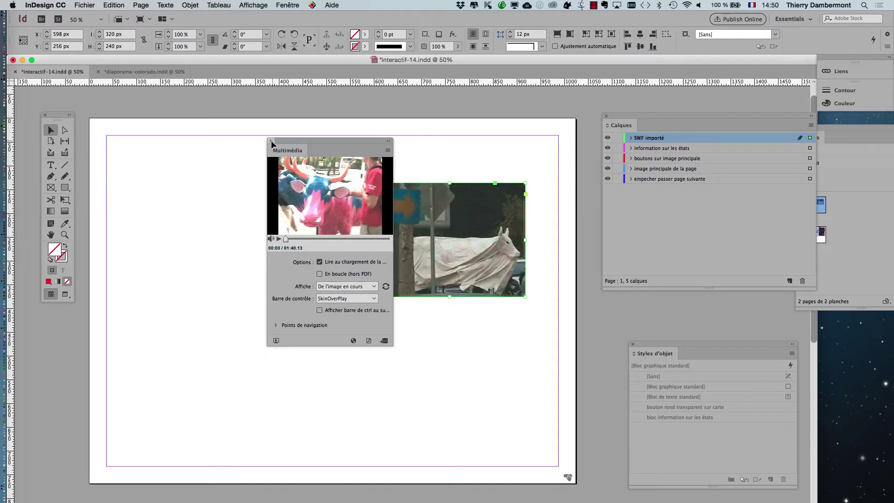
{"action": "left_click", "coordinate": [271, 142]}
{"action": "left_click", "coordinate": [114, 5]}
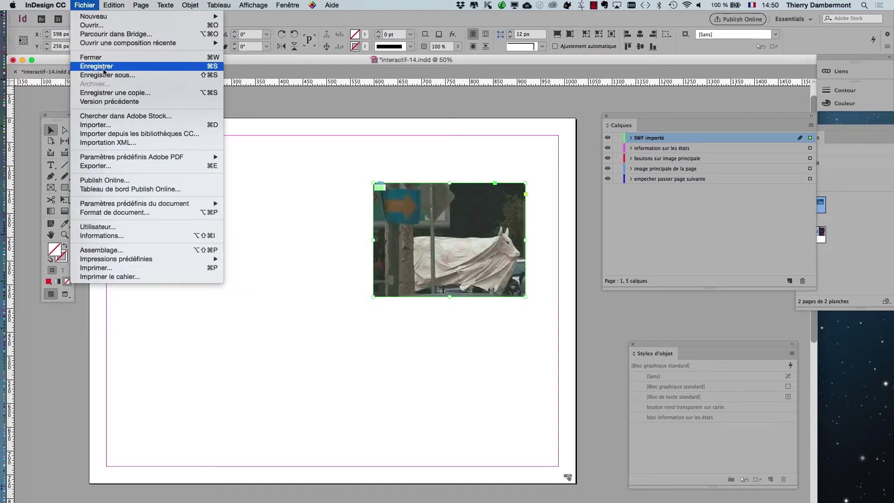
{"action": "left_click", "coordinate": [103, 70]}
- Export all pages as spreads to interactive PDF, replacing interactif-14.pdf, with full-screen opening and viewing after export enabled
{"action": "left_click", "coordinate": [97, 5]}
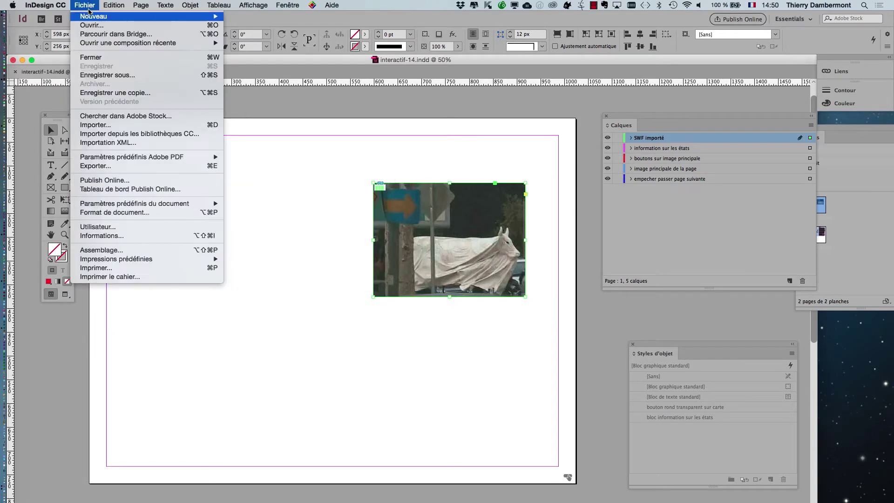
{"action": "left_click", "coordinate": [122, 168]}
{"action": "key", "text": "Return"}
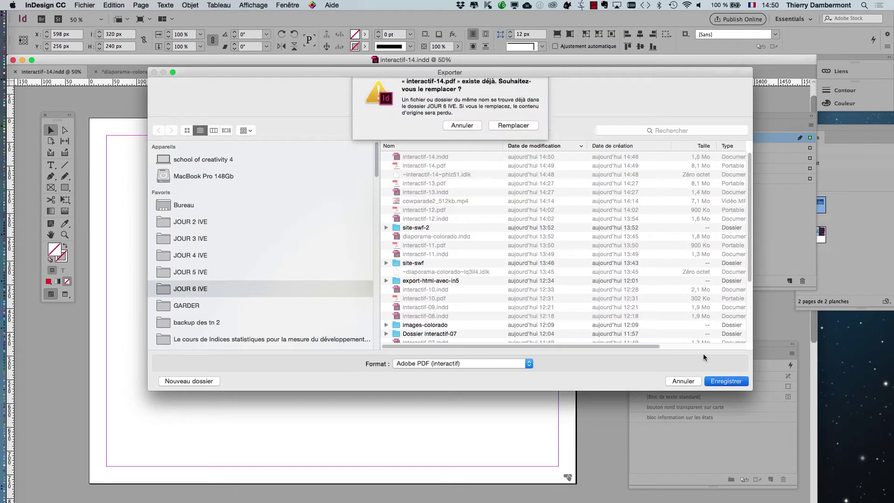
{"action": "left_click", "coordinate": [513, 126]}
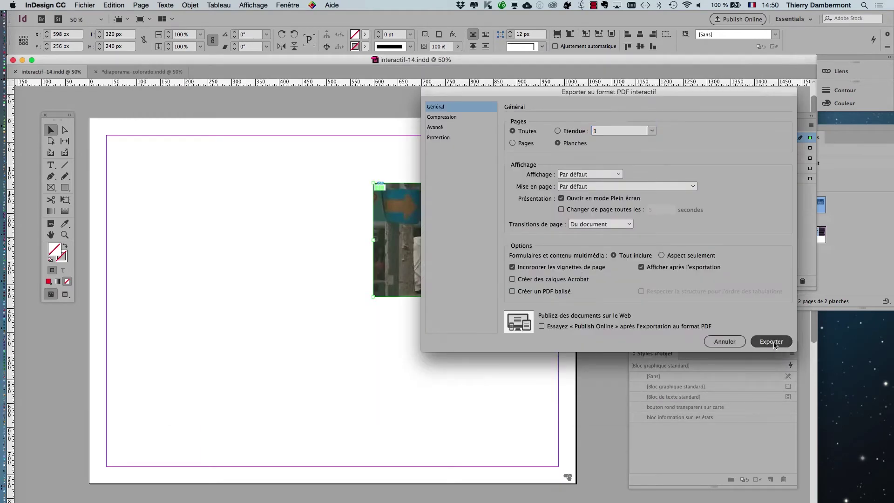
{"action": "left_click", "coordinate": [772, 342]}
{"action": "key", "text": "Return"}
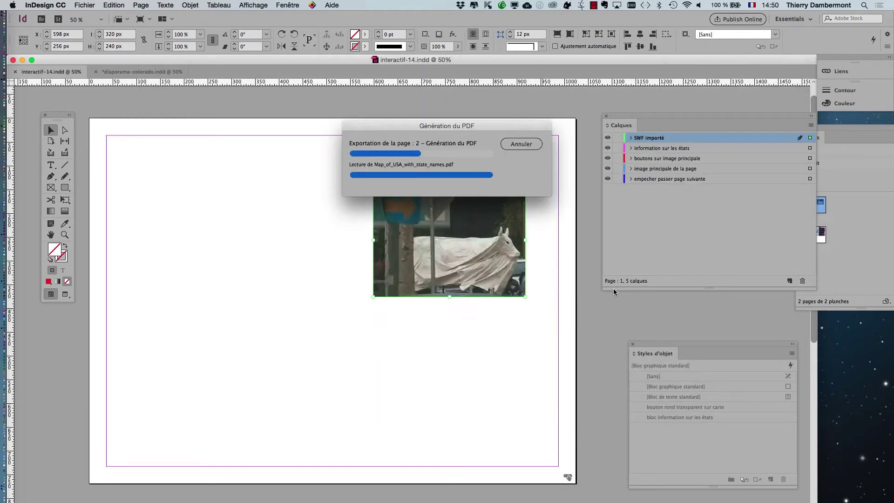